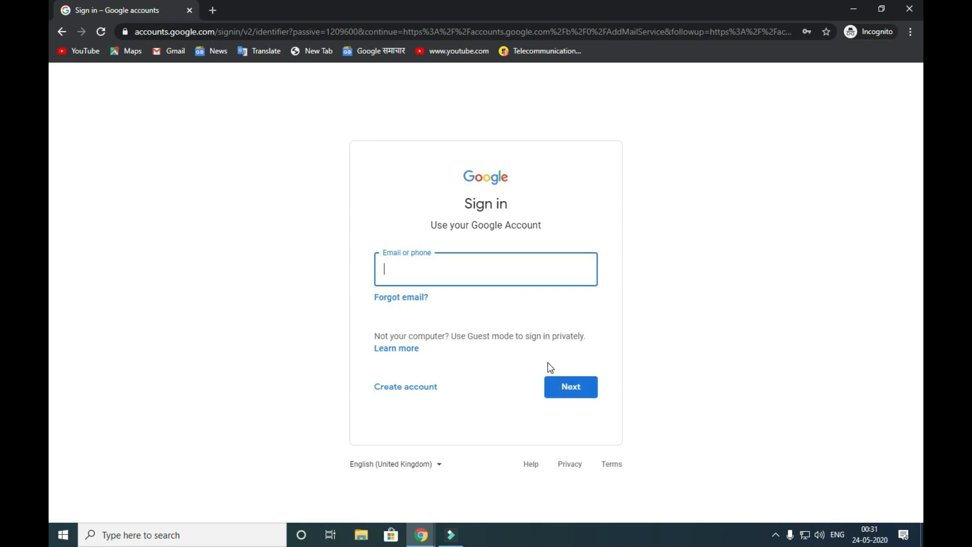
click(426, 393)
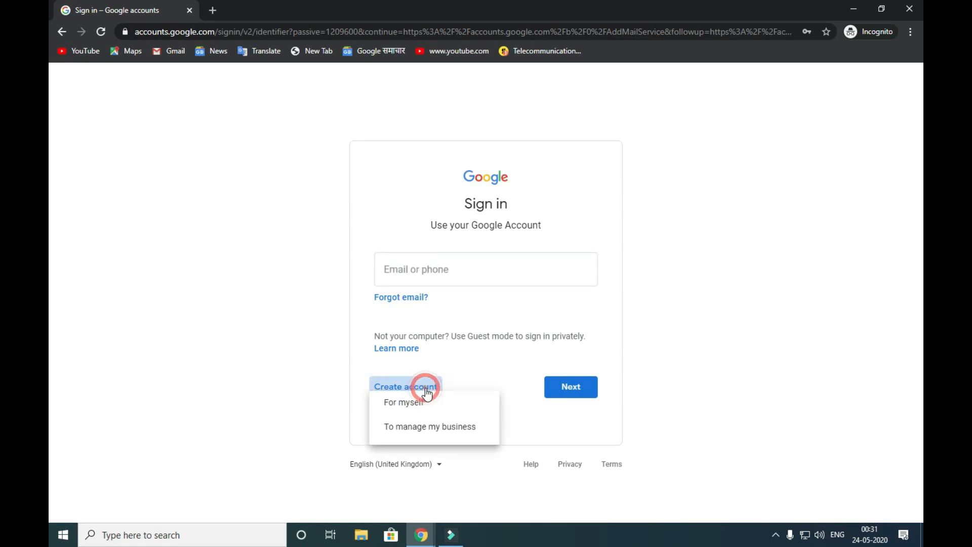
click(431, 427)
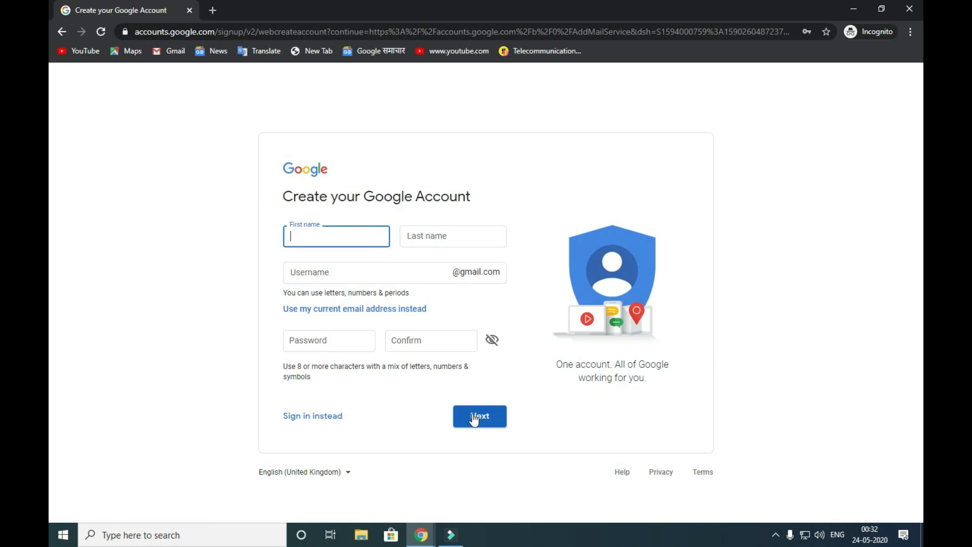
click(64, 30)
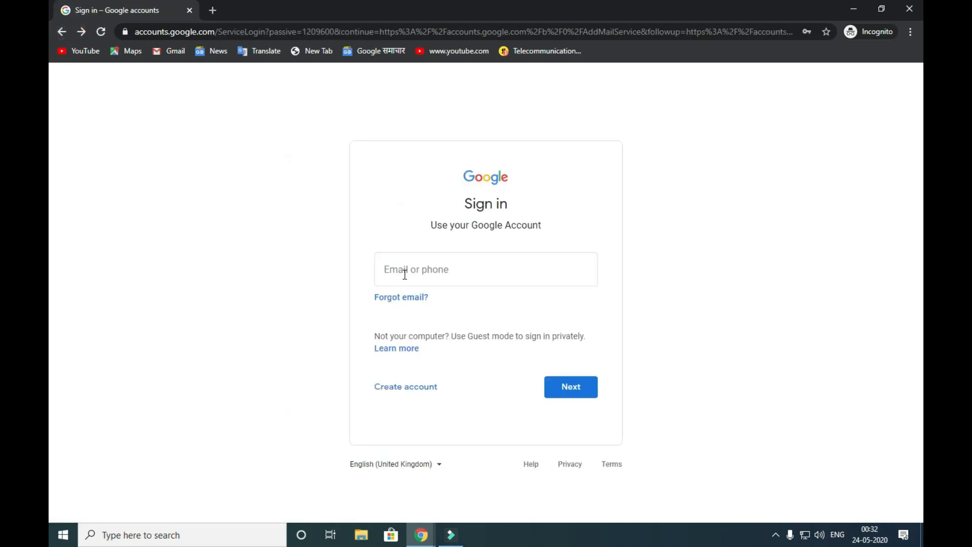
- Start the Google sign-in by selecting the Email or phone field
click(430, 274)
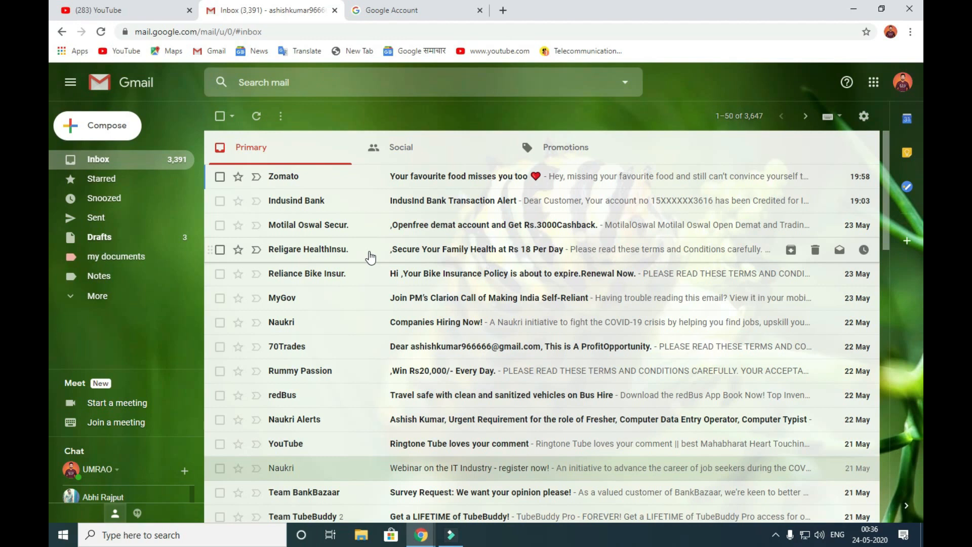
click(415, 160)
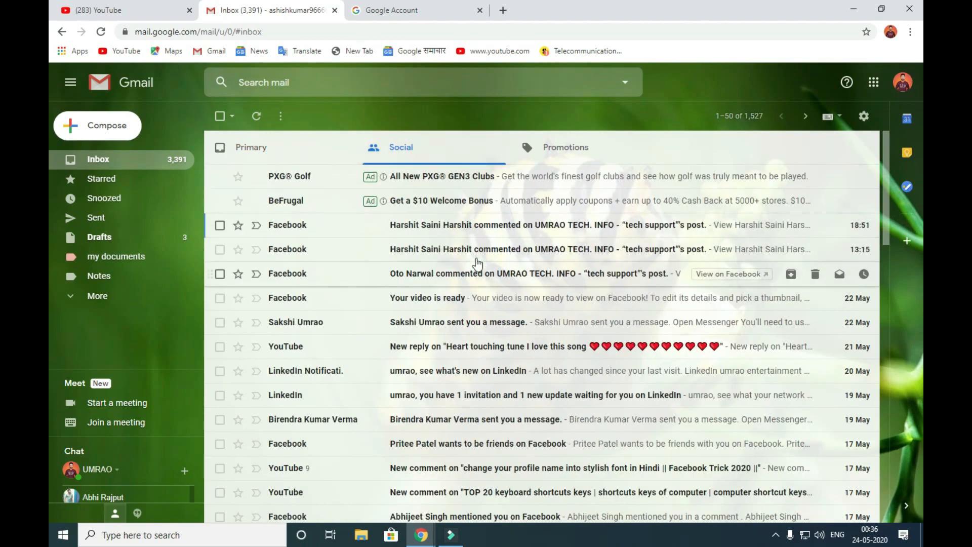
click(565, 152)
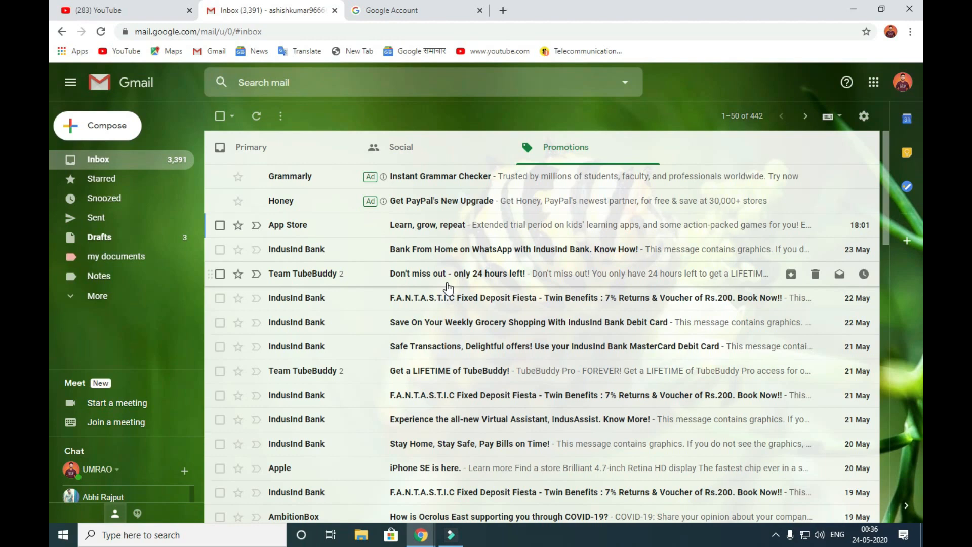
scroll(374, 289, down, 10)
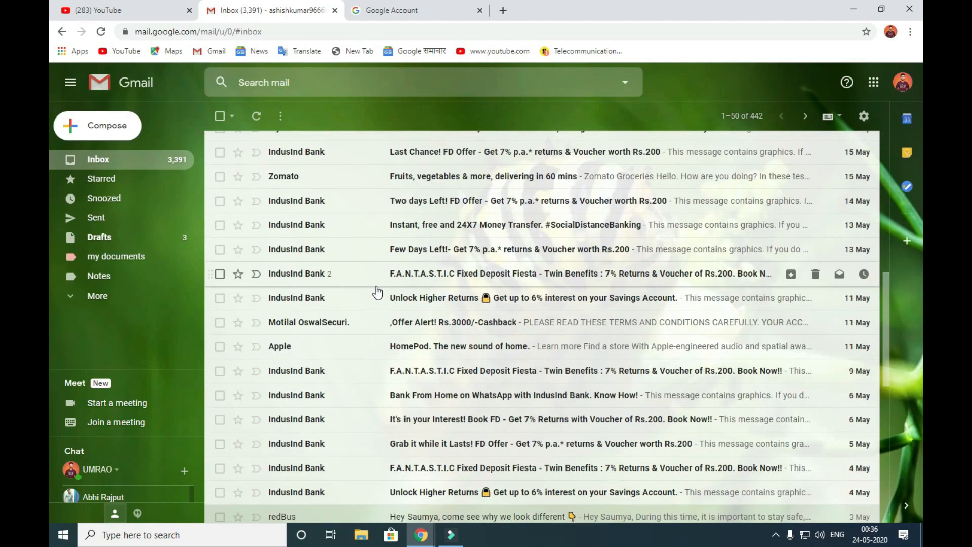
scroll(377, 293, up, 10)
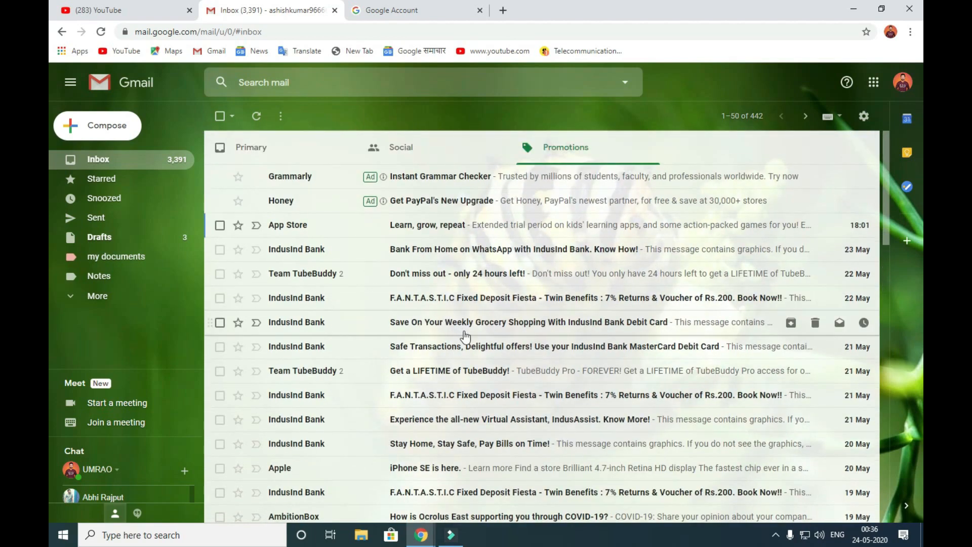
click(253, 148)
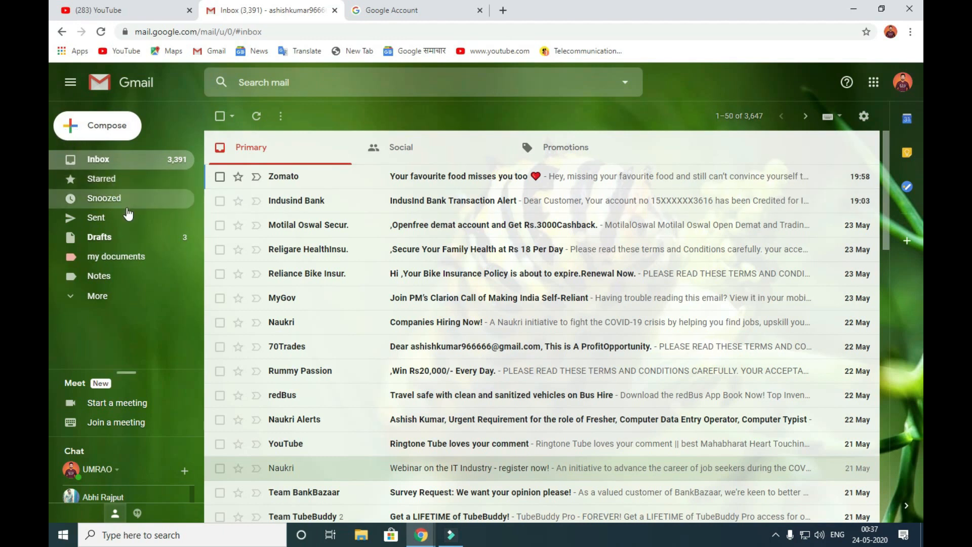
- Star the Zomato food email, confirm it shows under Starred, then return to the Inbox
click(128, 179)
click(129, 160)
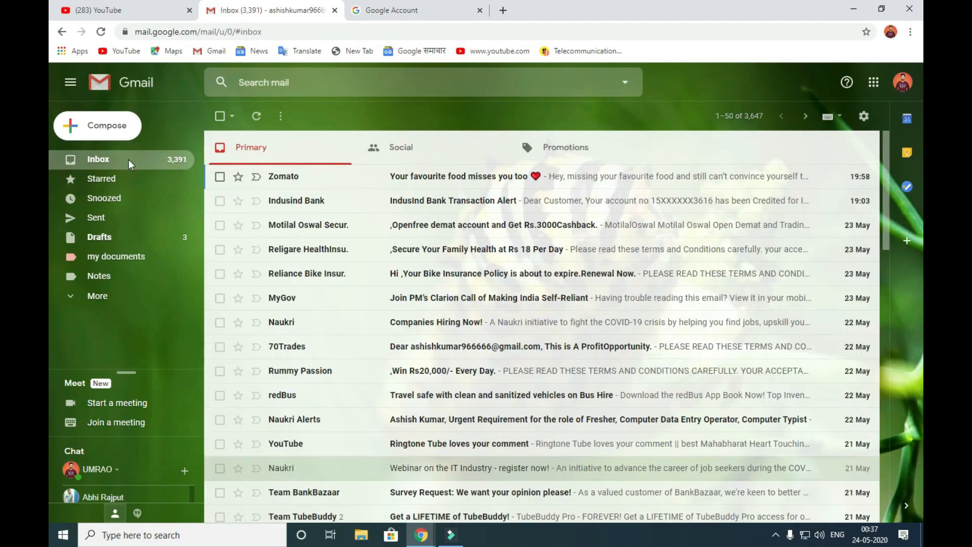
scroll(410, 281, down, 5)
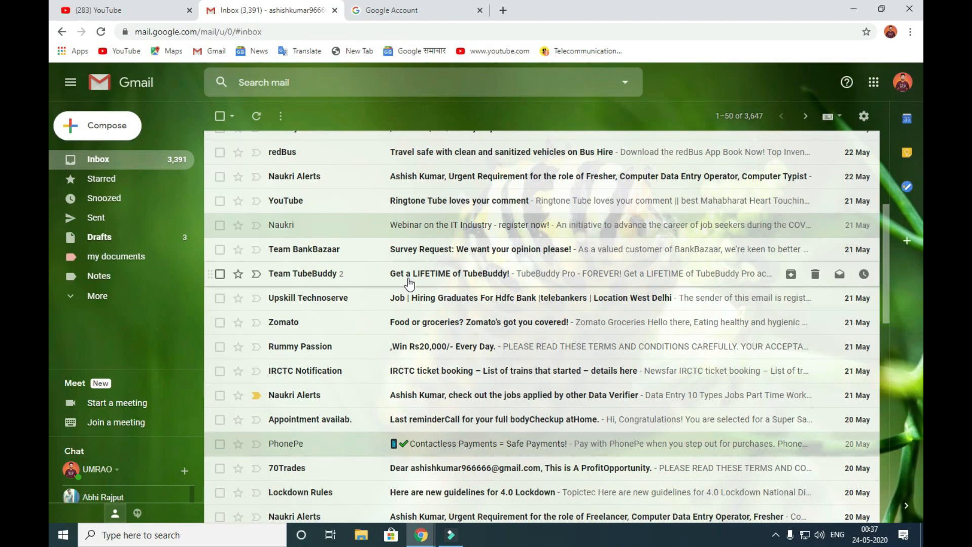
click(132, 181)
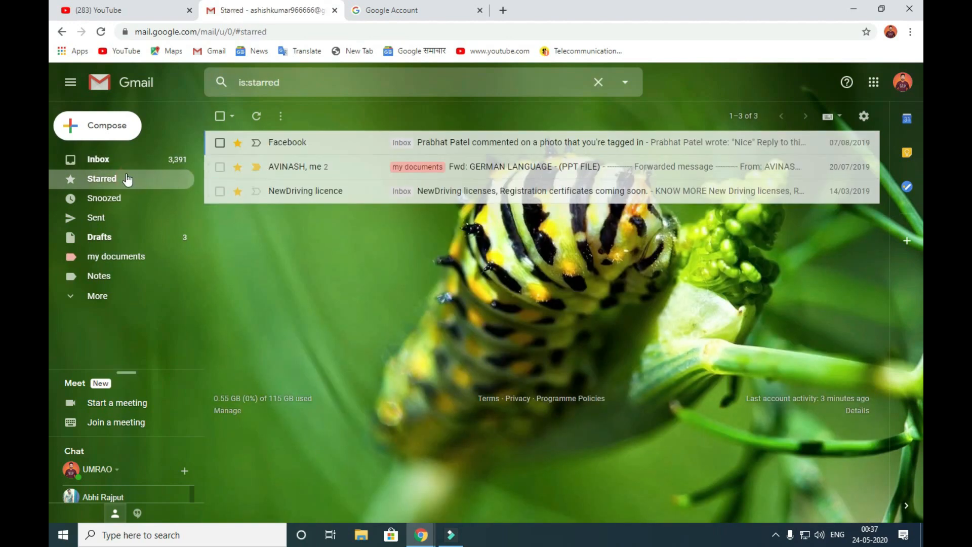
click(122, 164)
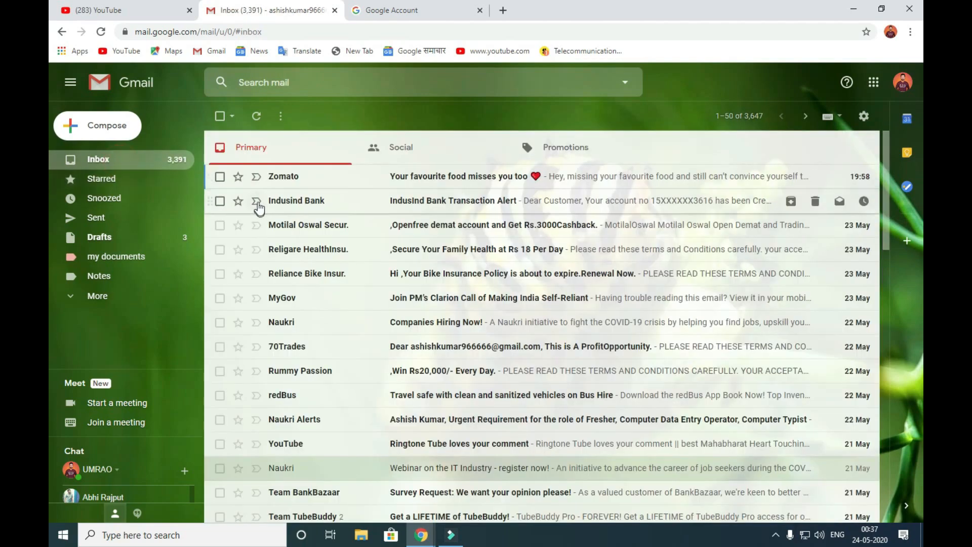
click(238, 177)
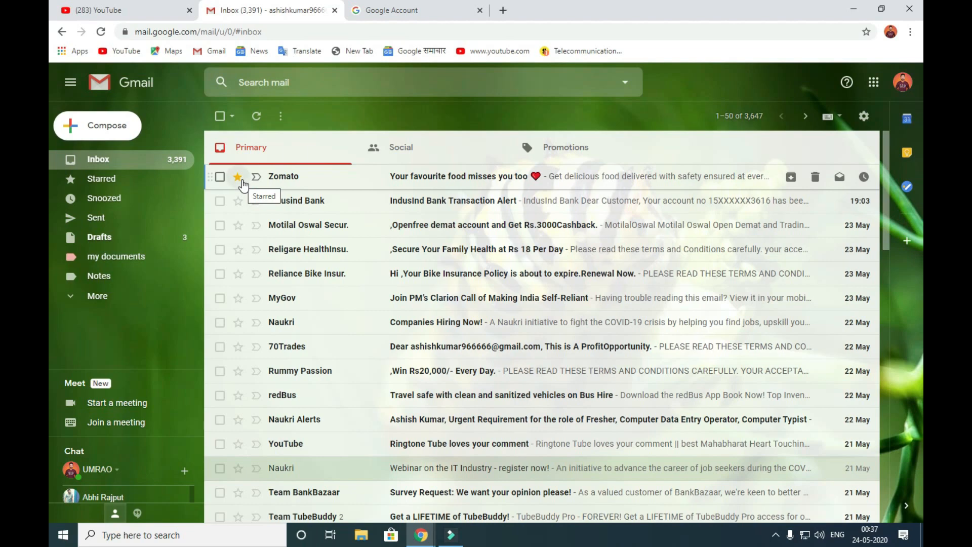
click(108, 181)
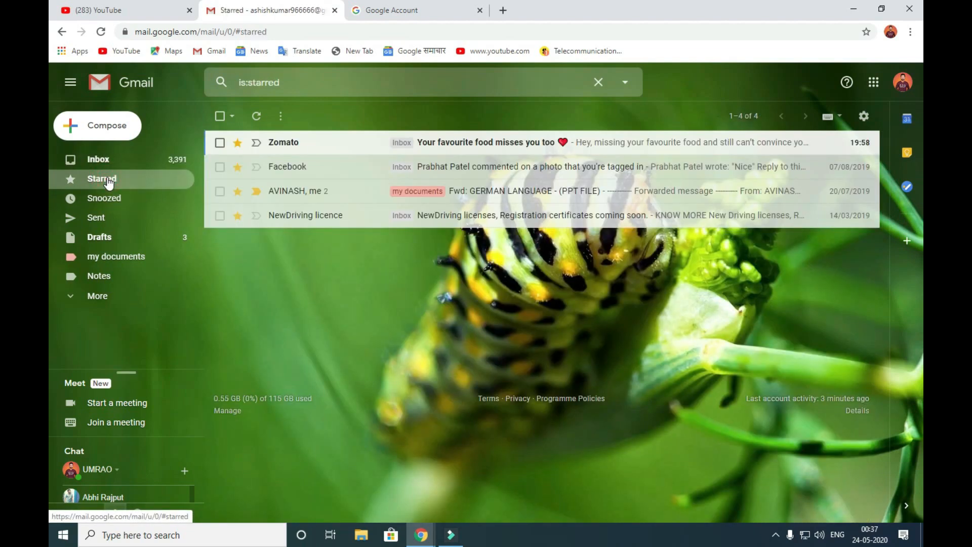
click(93, 160)
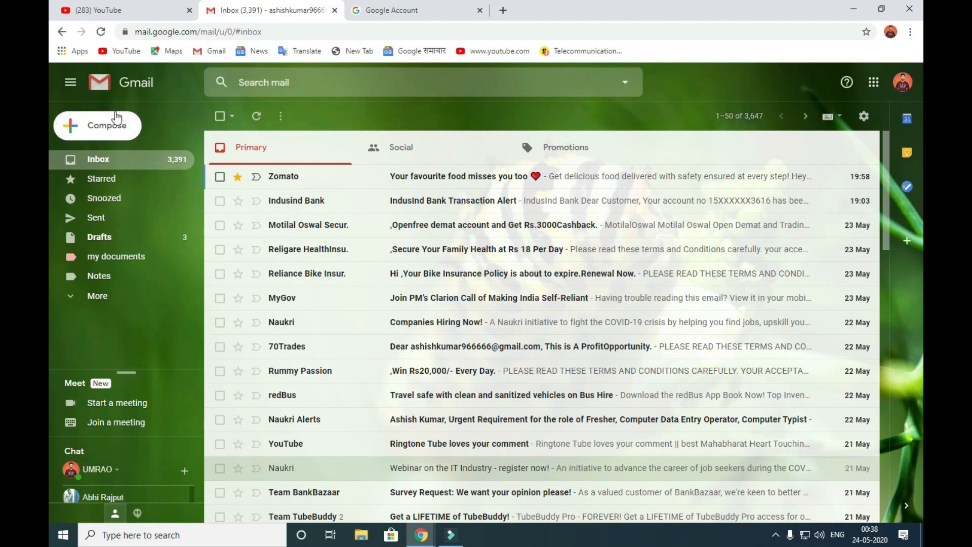
- Start a new email addressed to the suggested contact
click(101, 126)
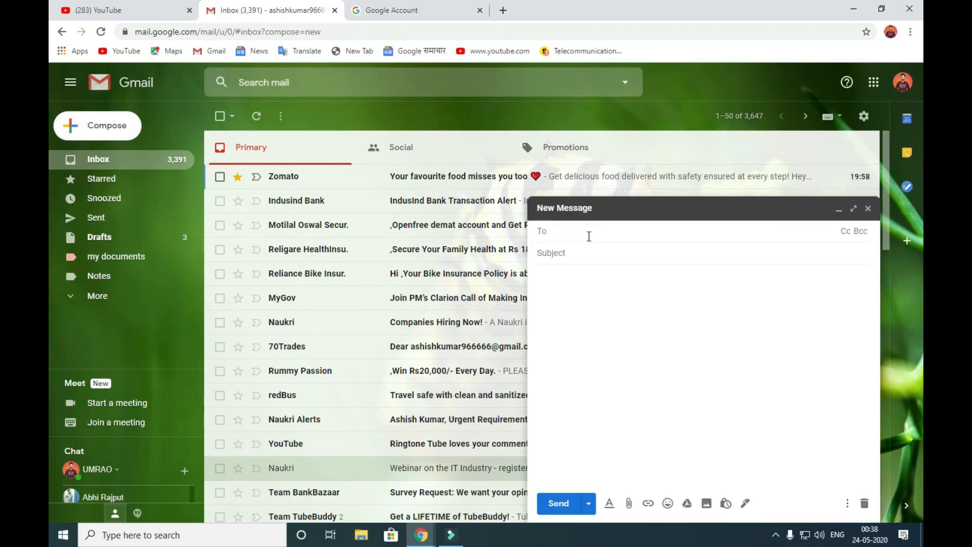
text(aman)
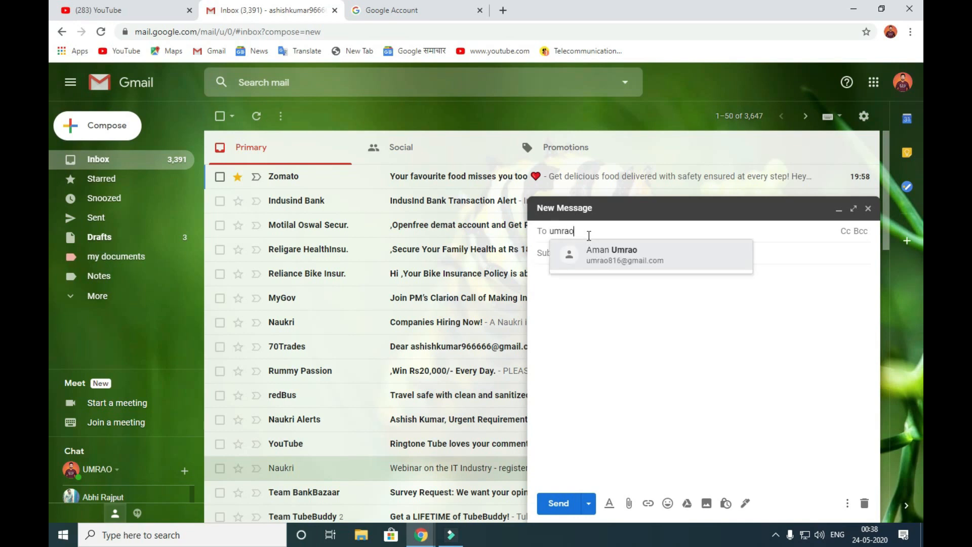
key(Return)
- Enter subject 'job' and body 'hey friends i got my new job in new delhi eas'
click(609, 247)
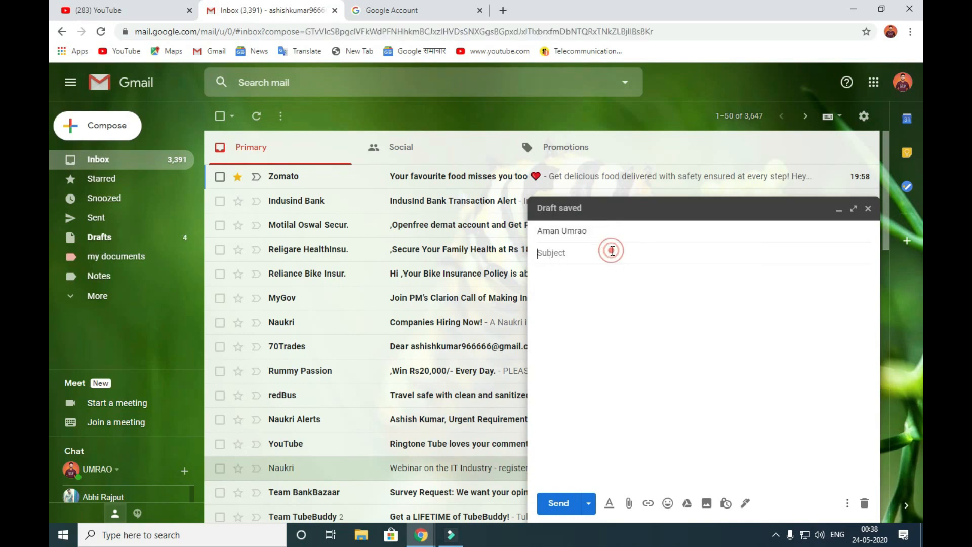
click(617, 234)
click(604, 252)
text(job)
click(564, 289)
text(hey friends )
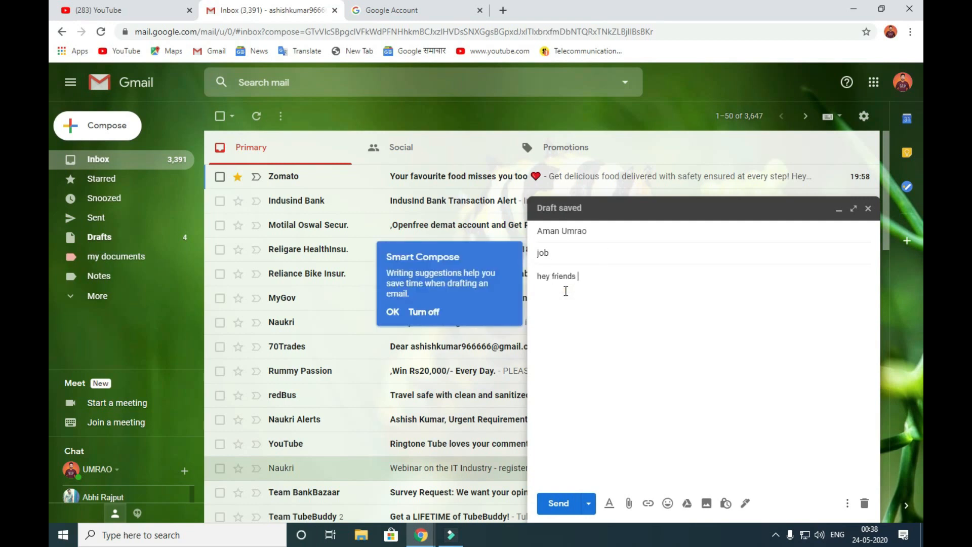
text(i got my new job in new del)
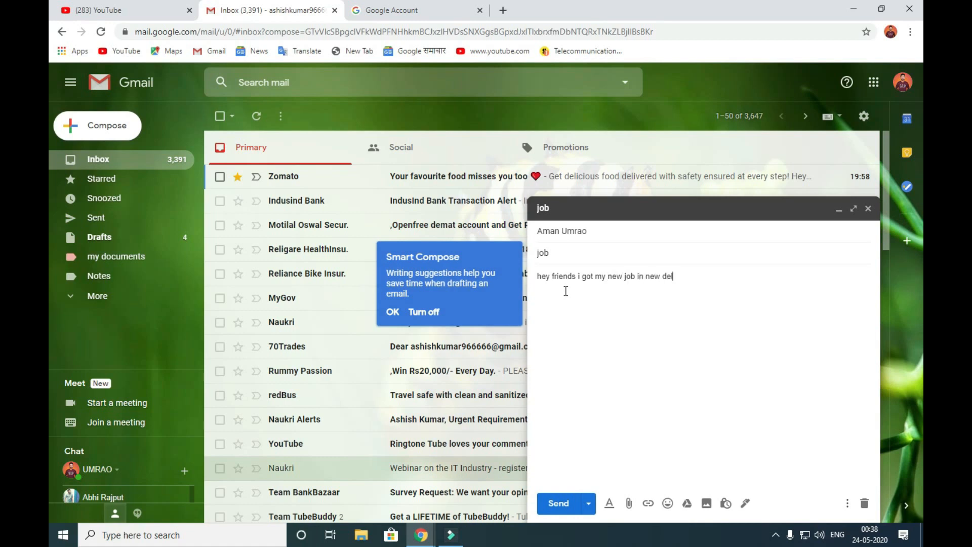
text(hi east)
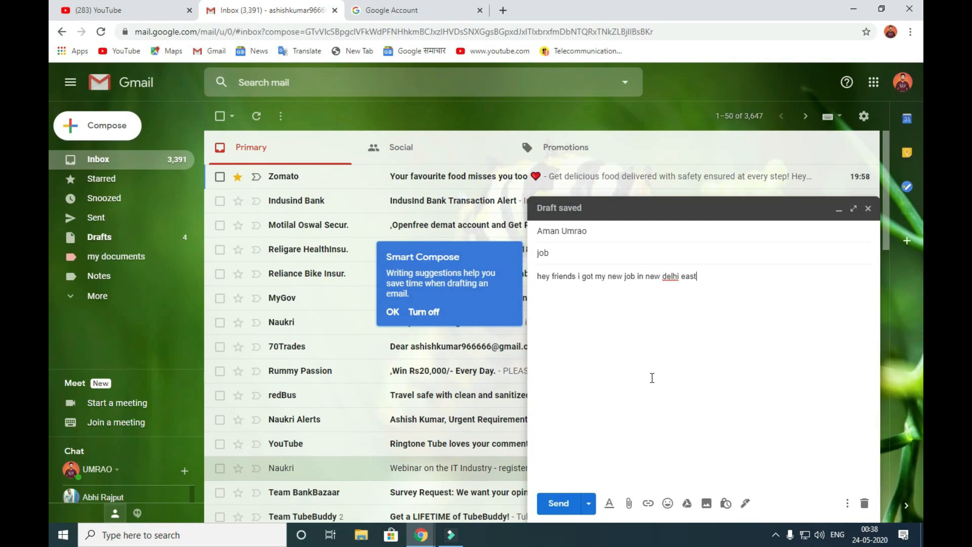
- Type the sender's name after the body in bold, underlined, red text
click(610, 504)
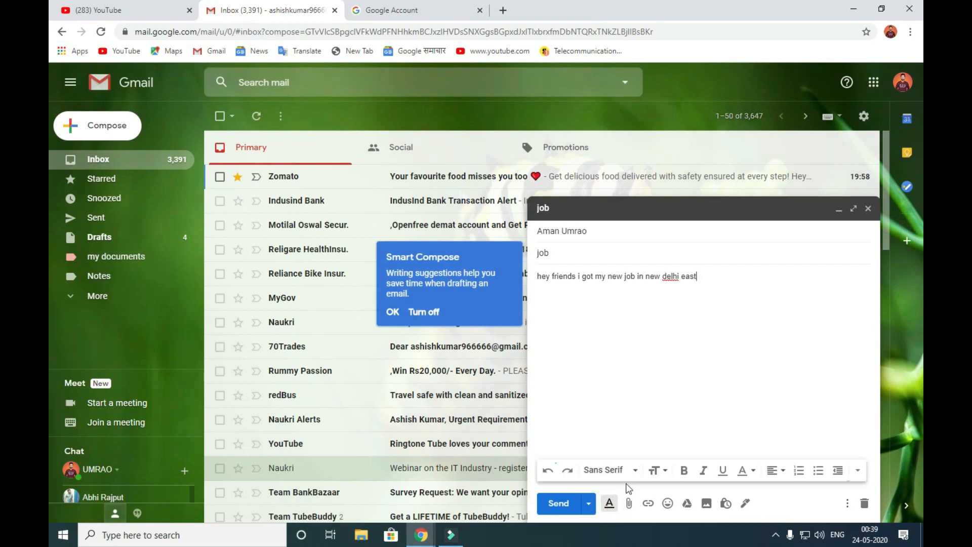
click(685, 474)
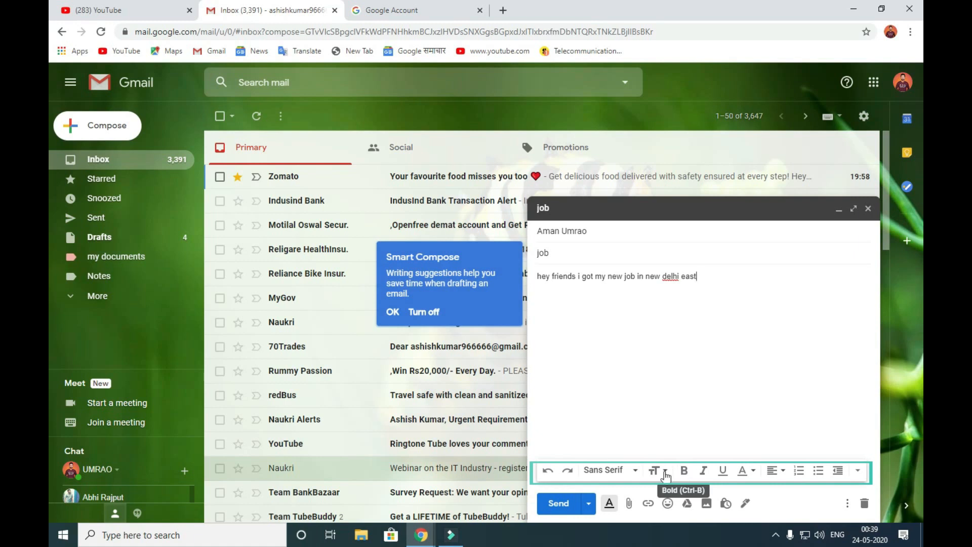
click(723, 471)
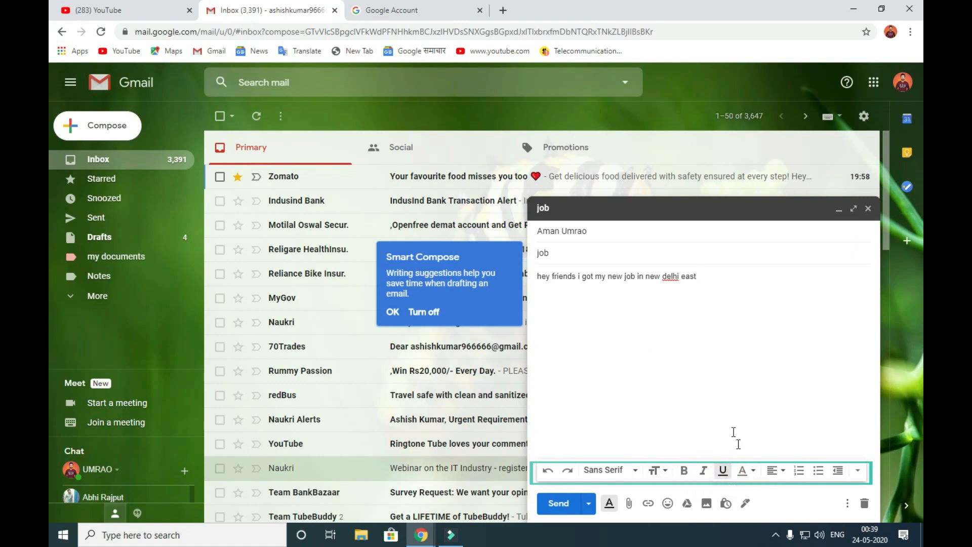
click(744, 471)
click(670, 383)
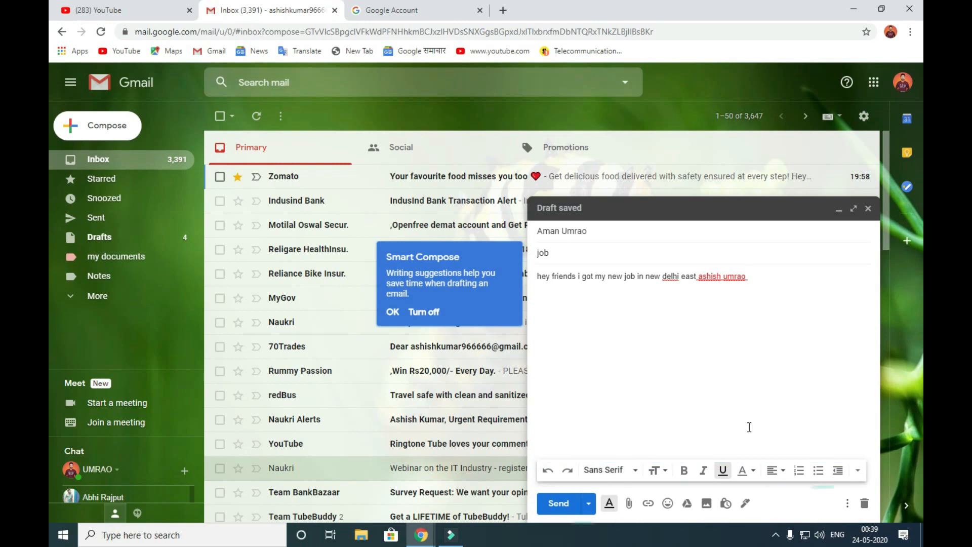
click(628, 503)
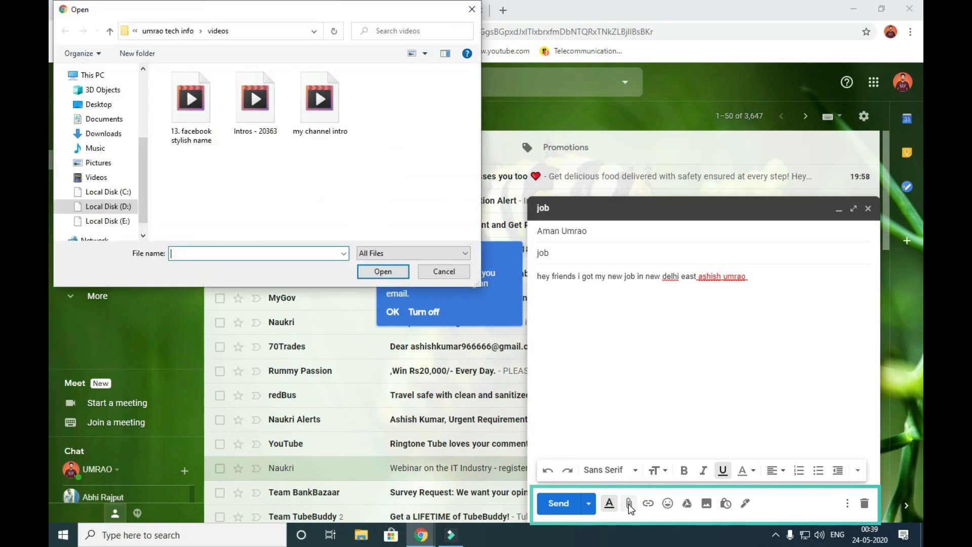
click(108, 163)
scroll(146, 174, down, 1)
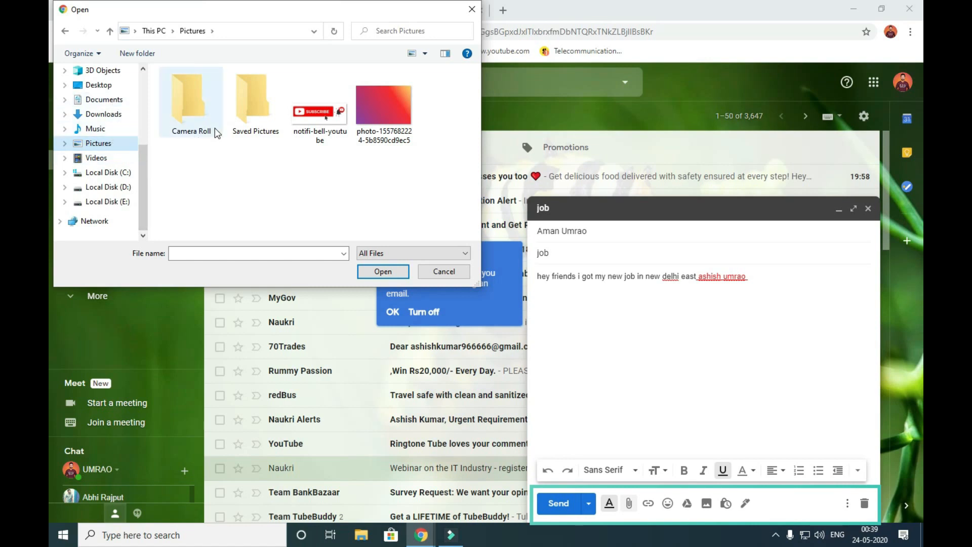
click(385, 107)
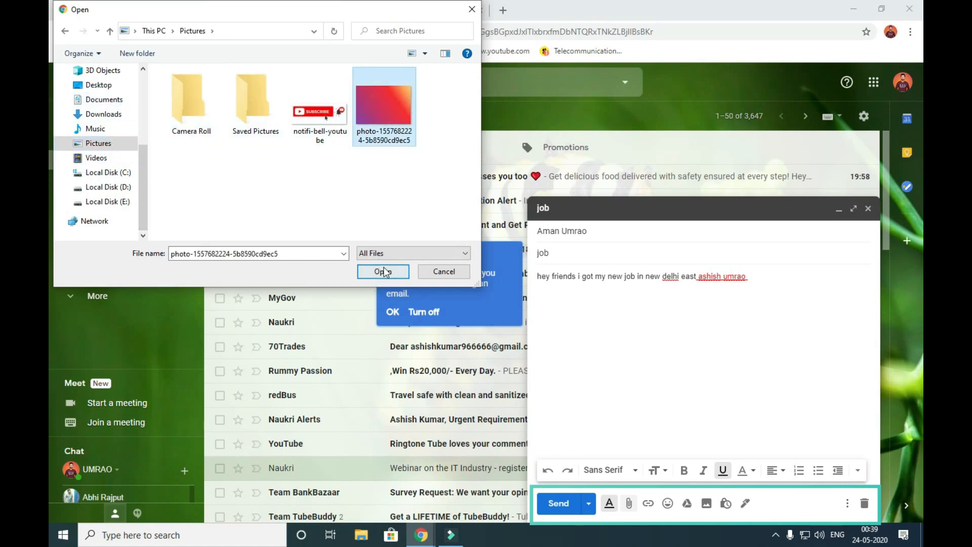
click(382, 270)
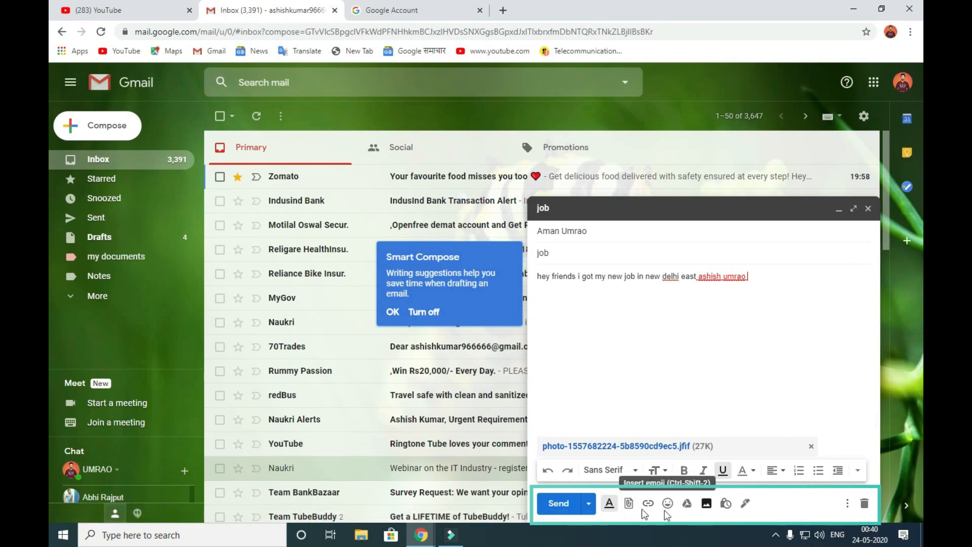
- Check the photo file's Properties, then close it and the file picker
click(629, 503)
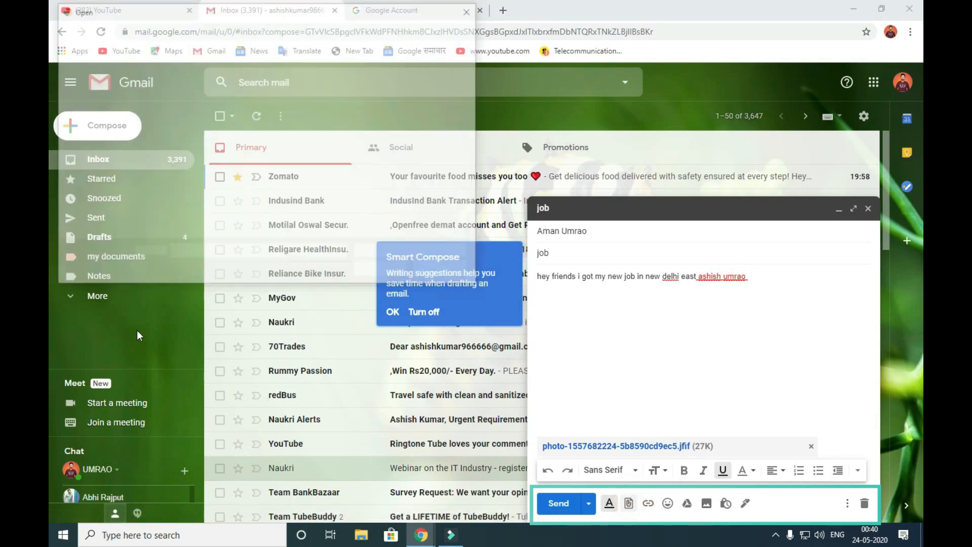
click(378, 121)
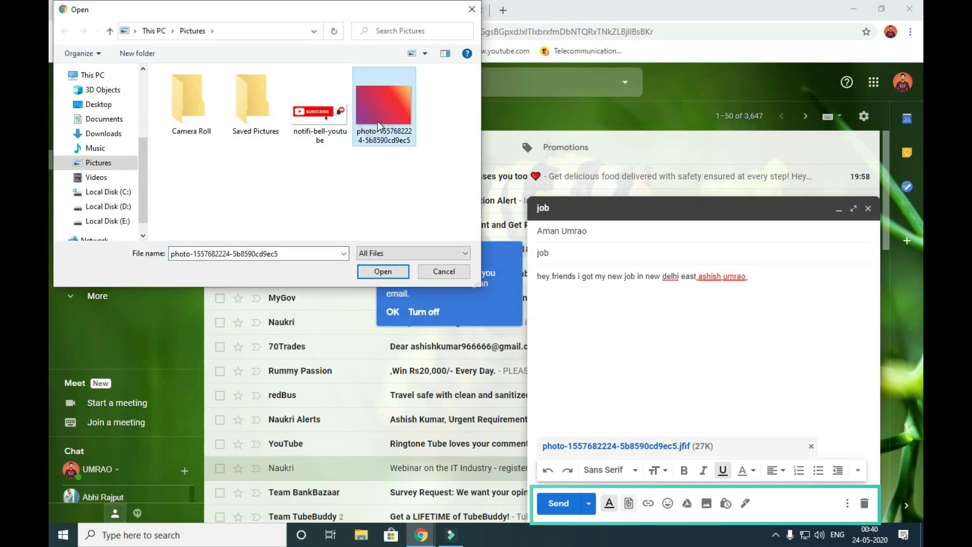
right_click(377, 120)
click(418, 441)
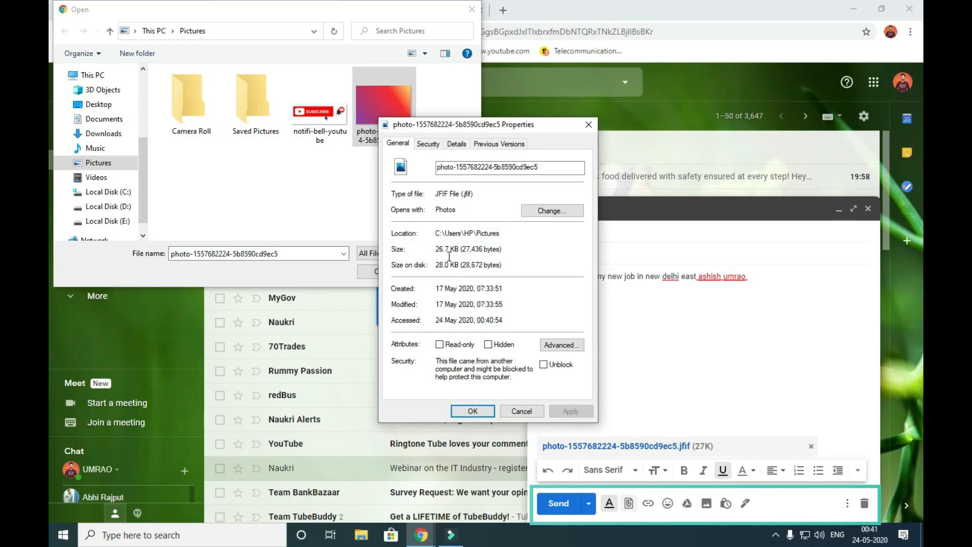
click(588, 125)
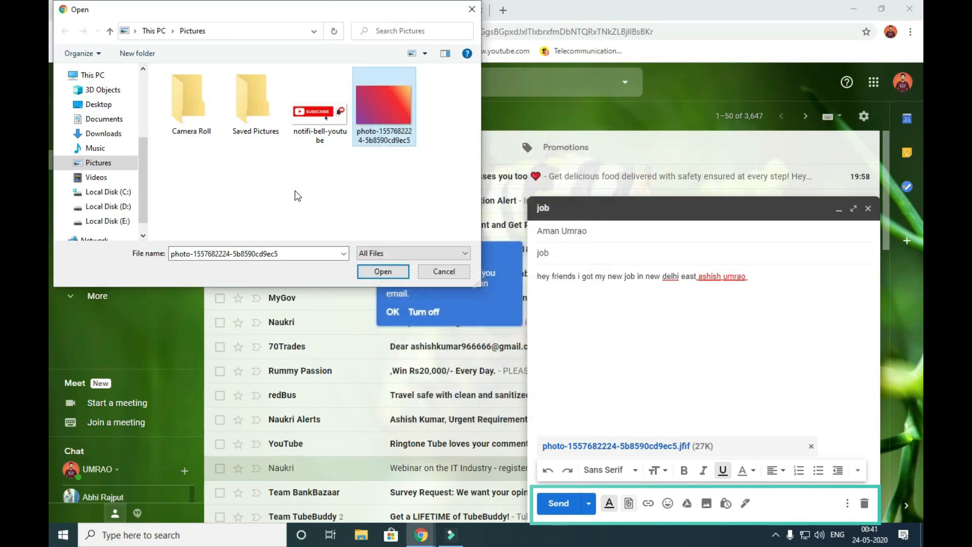
click(472, 9)
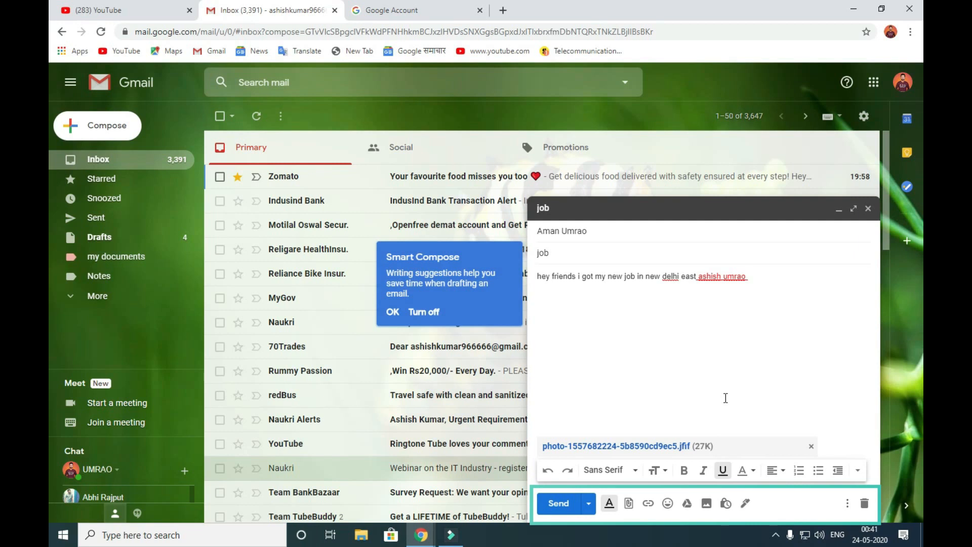
- Insert 'google drive' as a link pointing to the current Gmail page URL
click(650, 505)
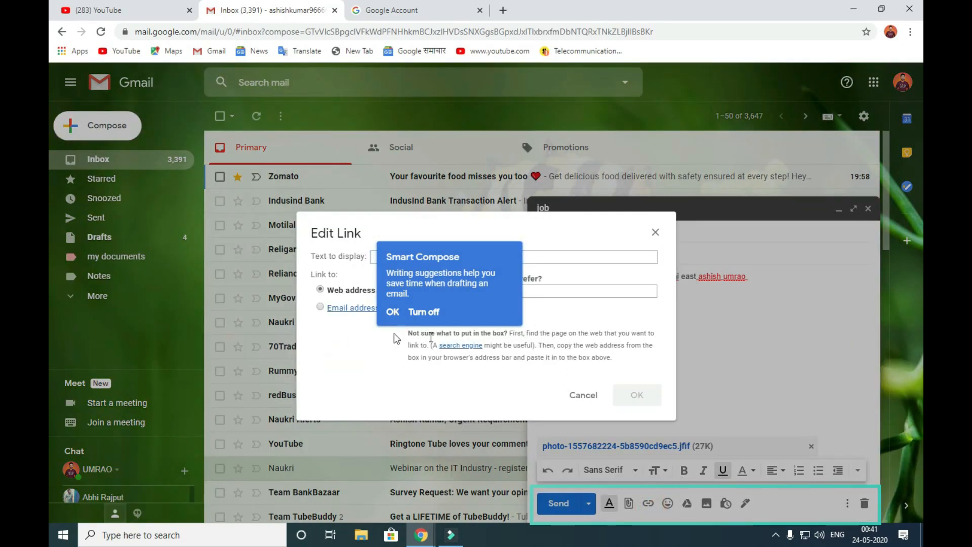
click(393, 312)
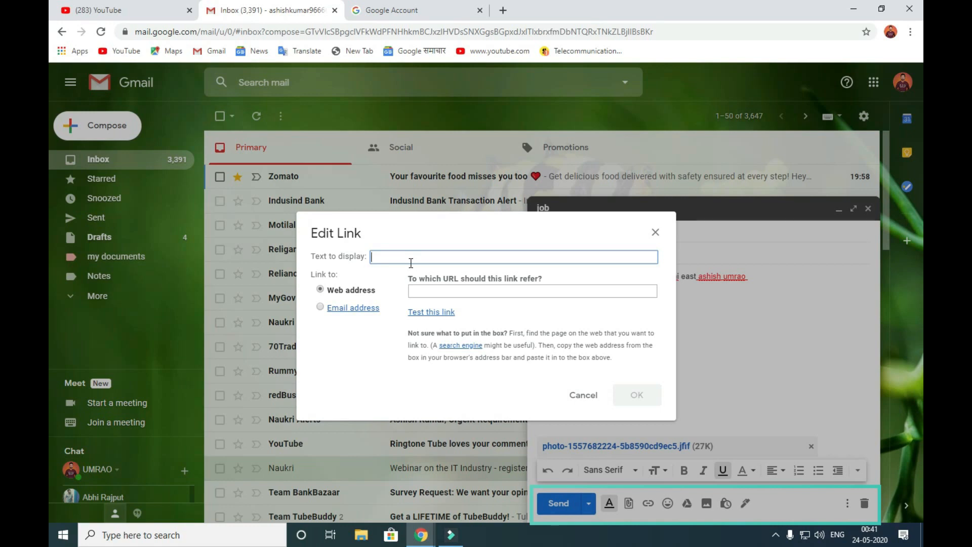
text(google drive)
key(Tab)
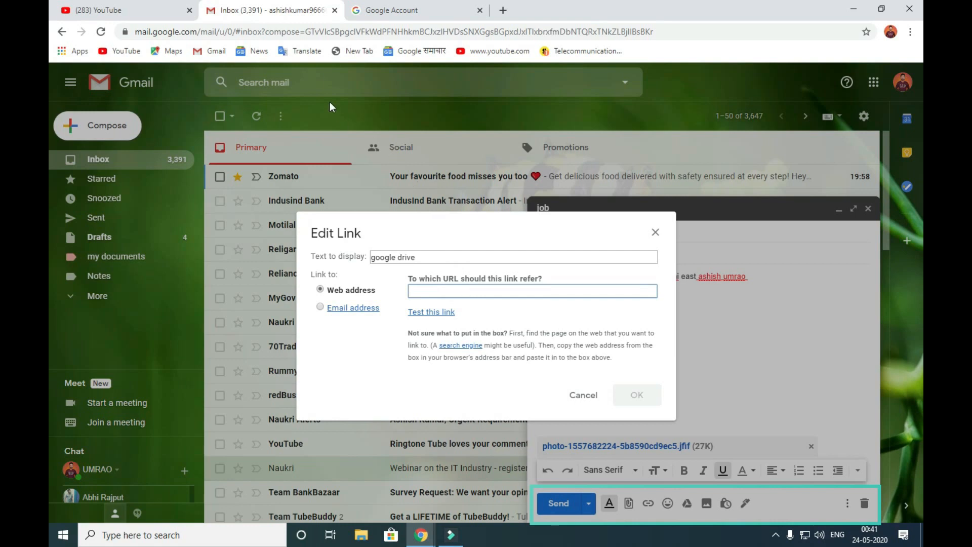
click(505, 29)
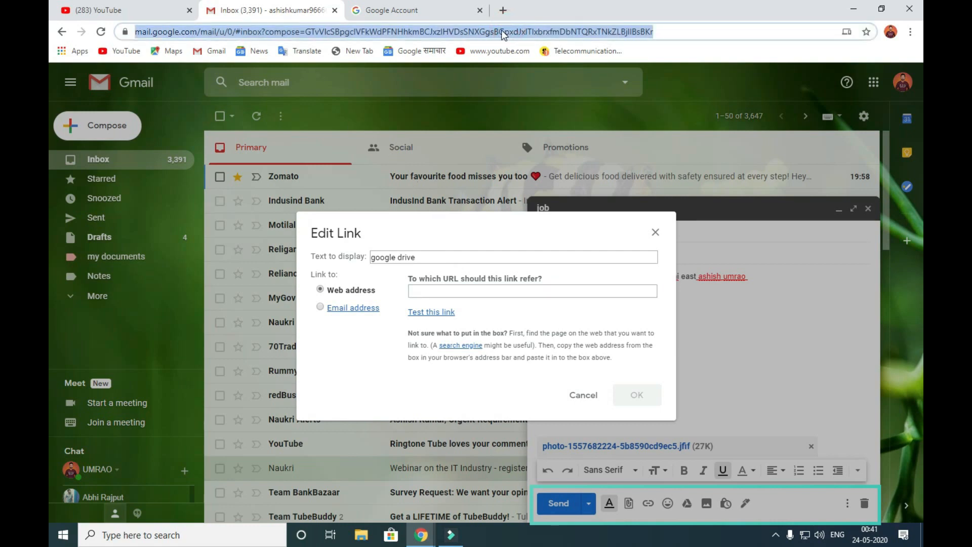
click(462, 291)
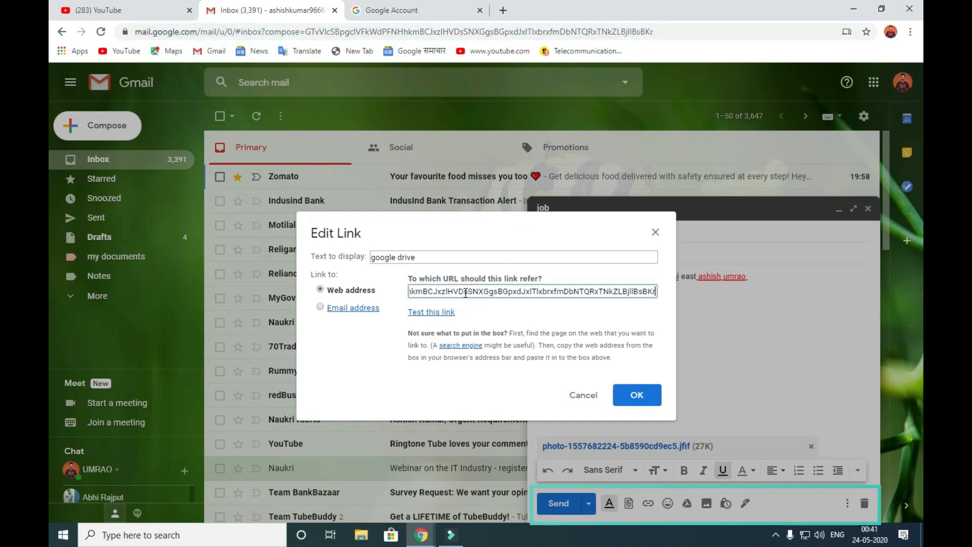
click(637, 395)
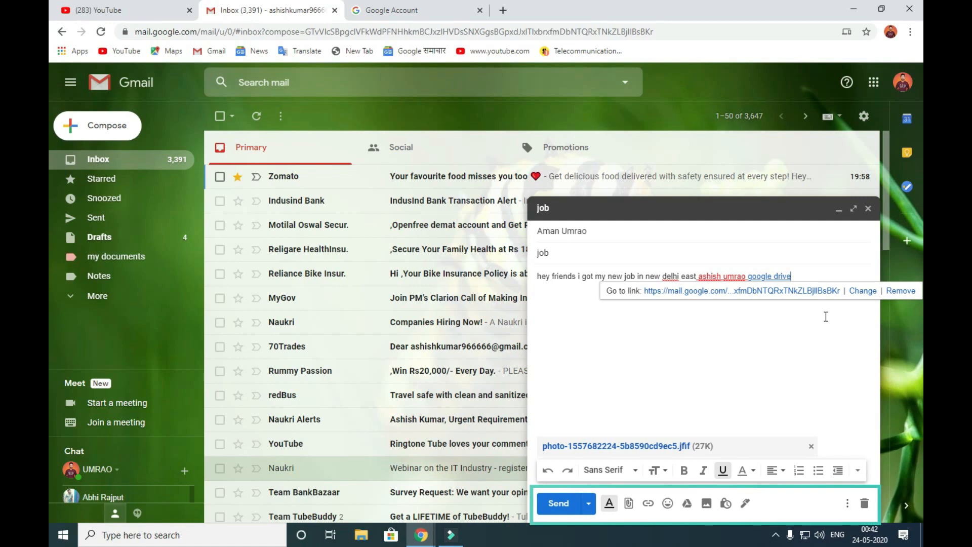
click(687, 504)
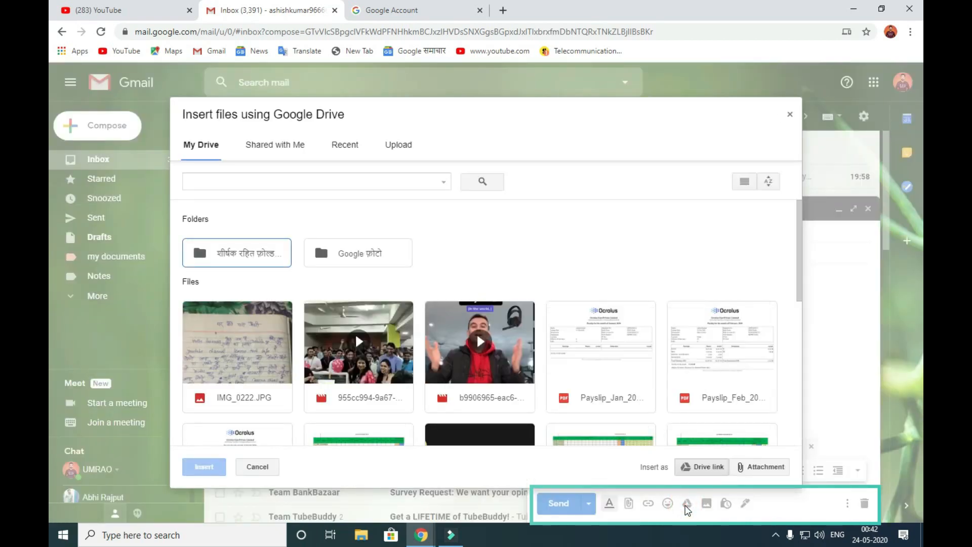
scroll(484, 356, down, 6)
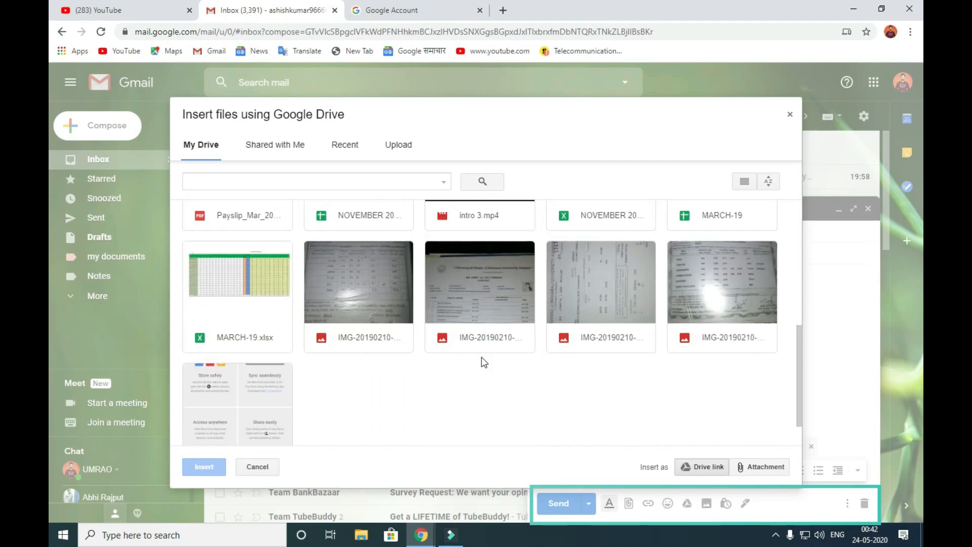
scroll(482, 357, up, 1)
scroll(481, 359, down, 3)
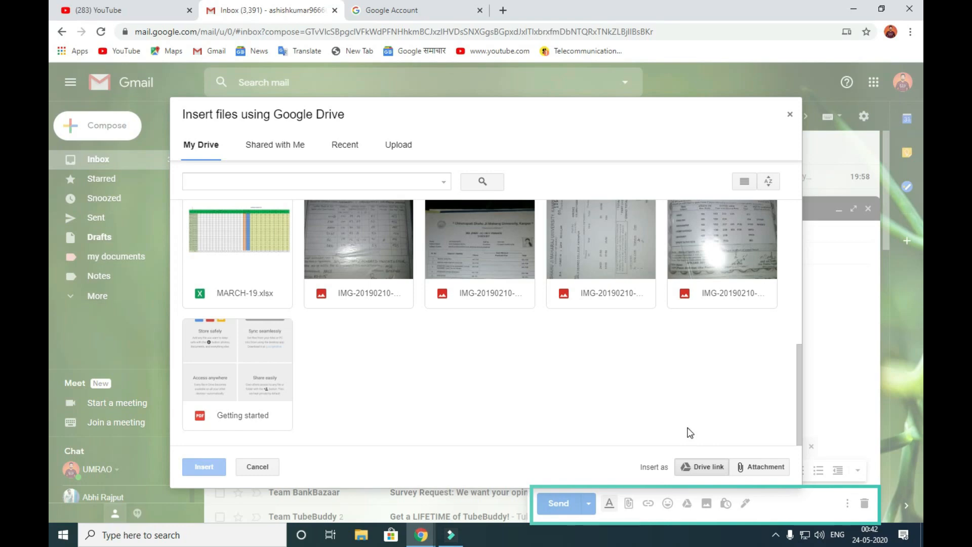
click(790, 115)
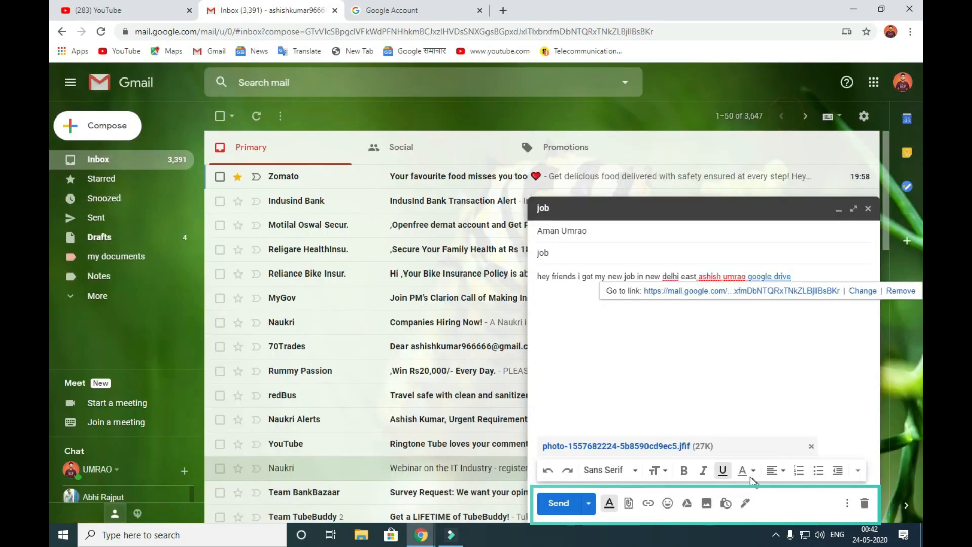
click(725, 503)
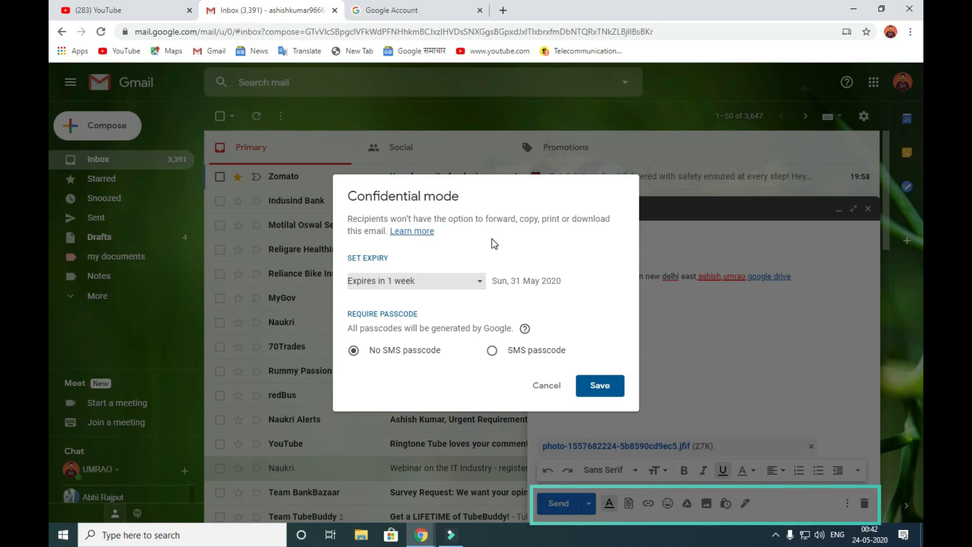
click(478, 280)
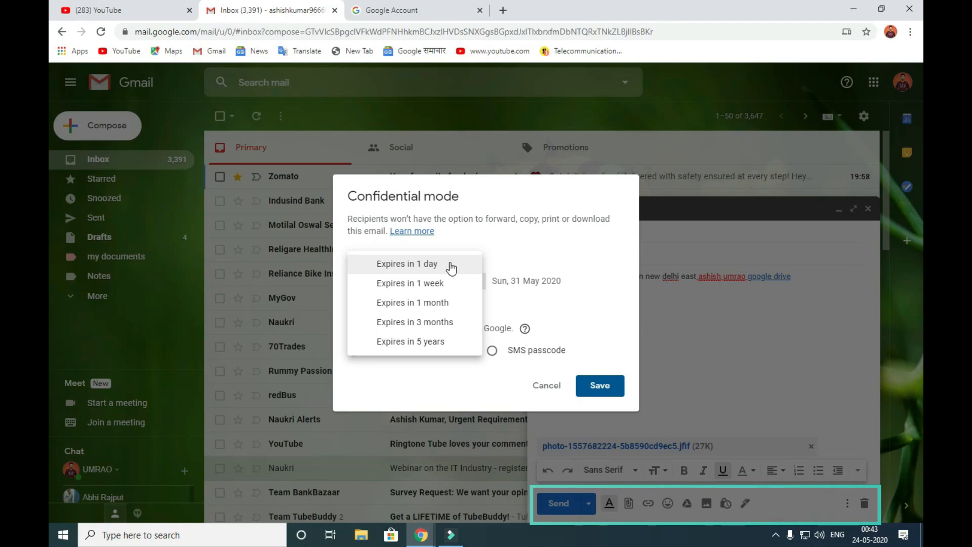
click(588, 293)
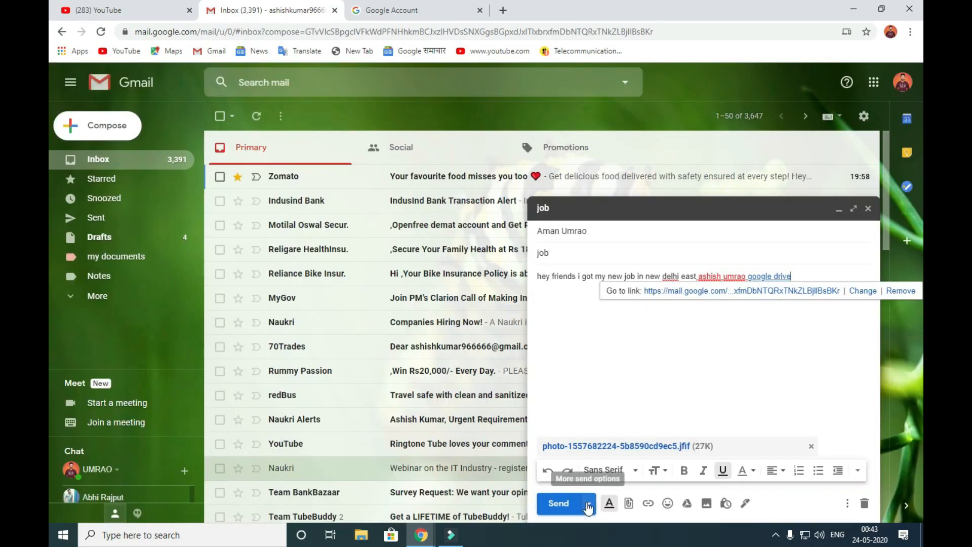
- Look at the Schedule send option, then close the job draft unsent
click(586, 504)
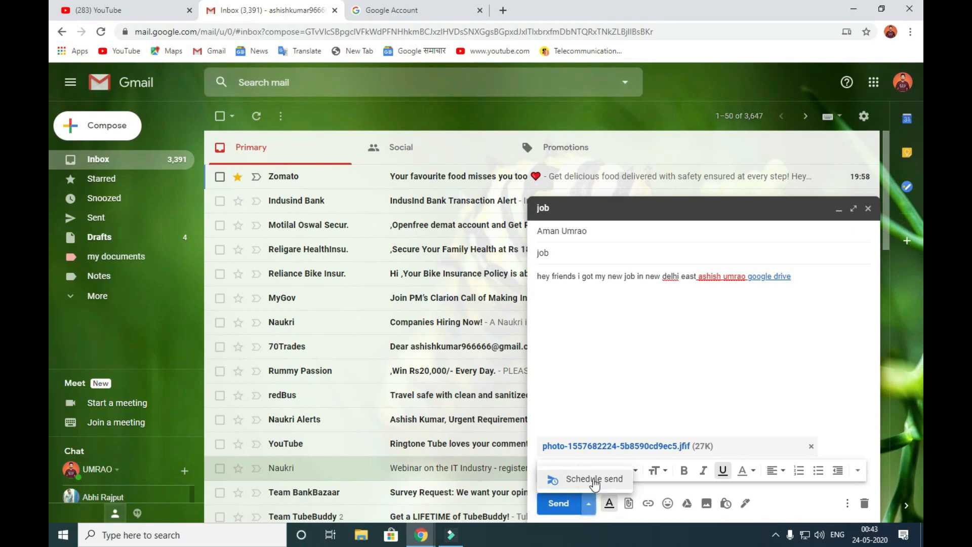
click(593, 480)
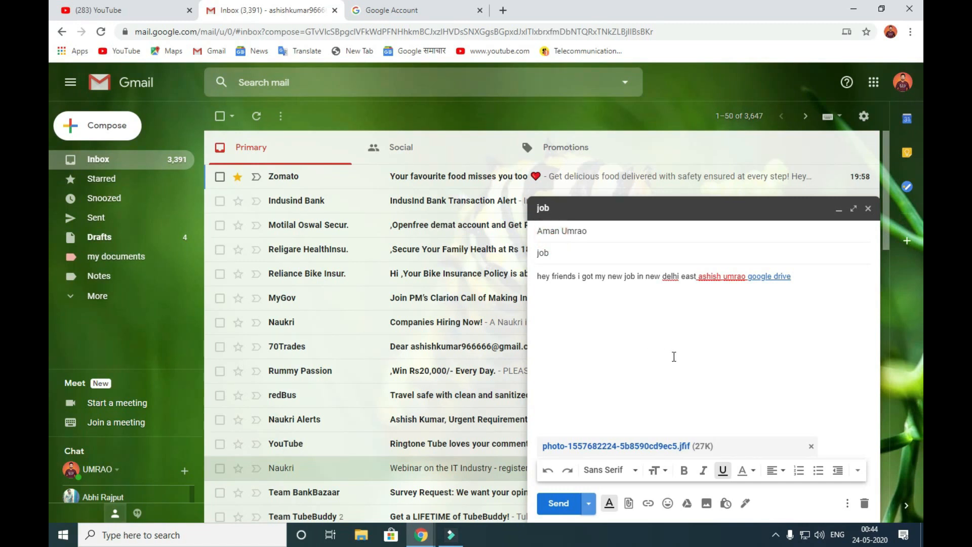
click(867, 209)
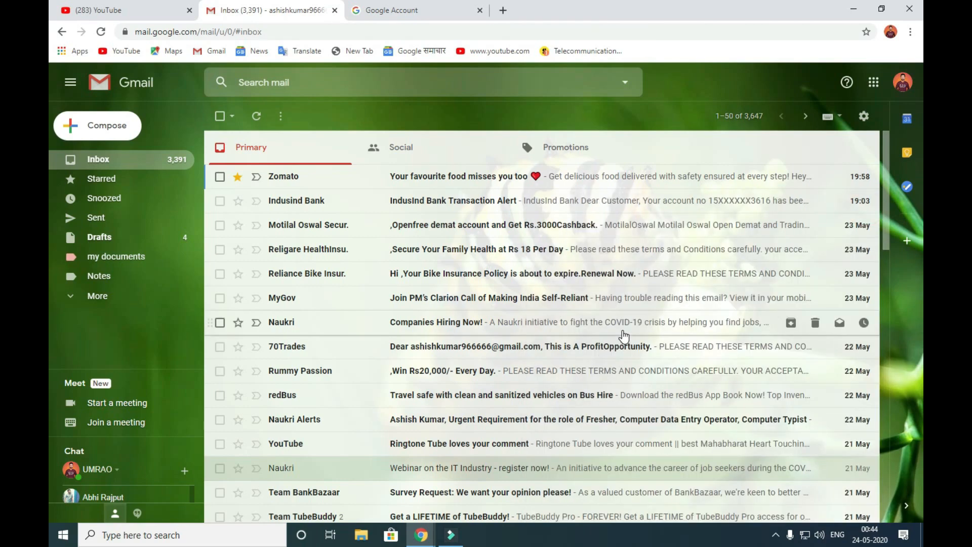
- Open Gmail Settings at Accounts and Import, scrolled to Grant access to your account
click(864, 117)
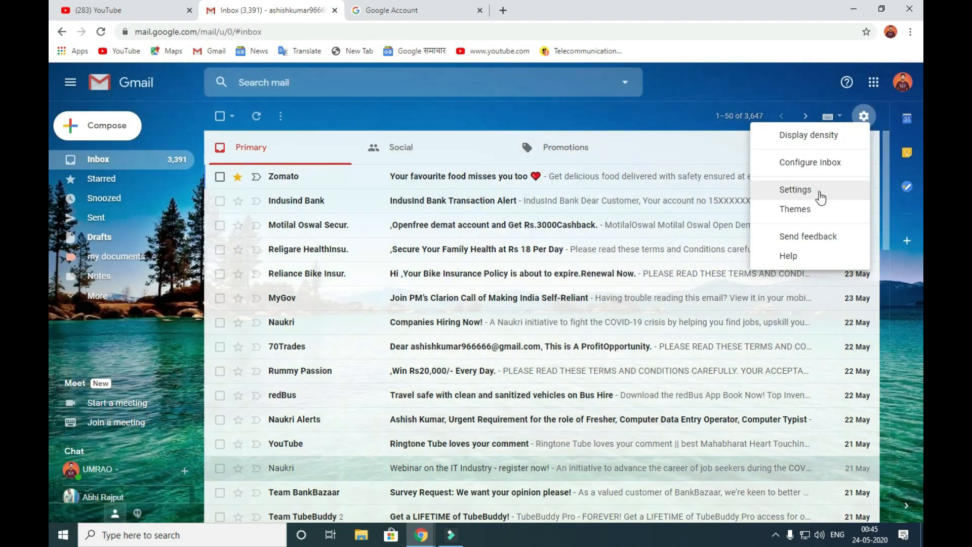
click(820, 196)
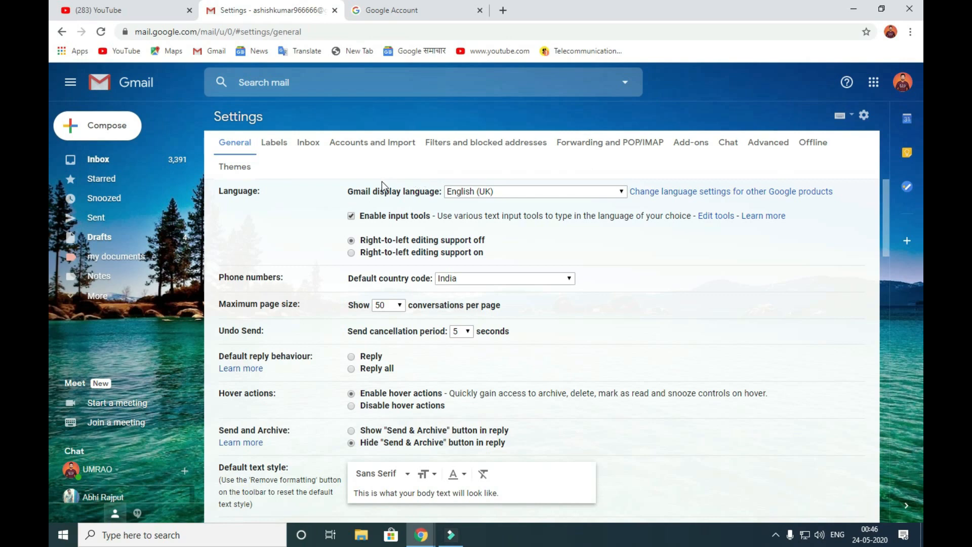
scroll(549, 275, down, 2)
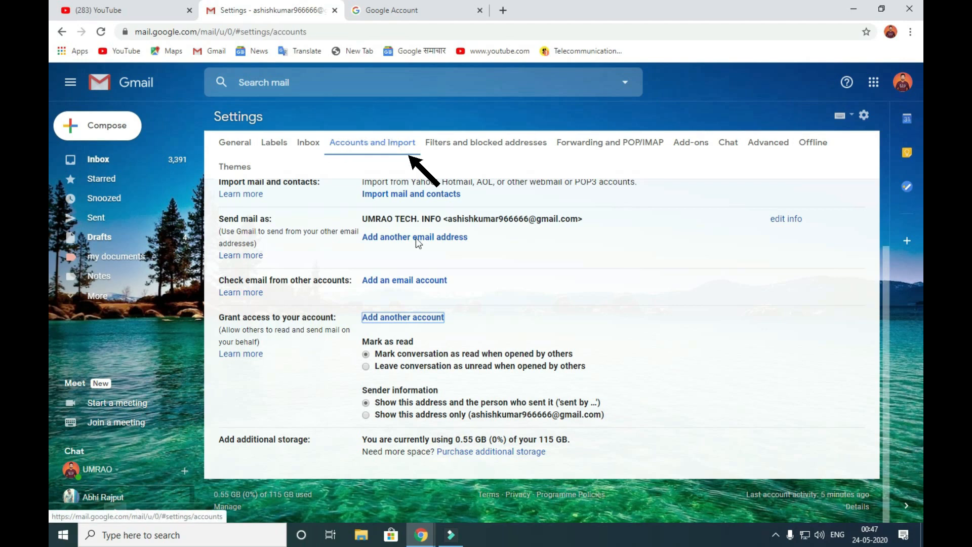
- Add a delegate's email address for account access and send the confirmation request
click(386, 320)
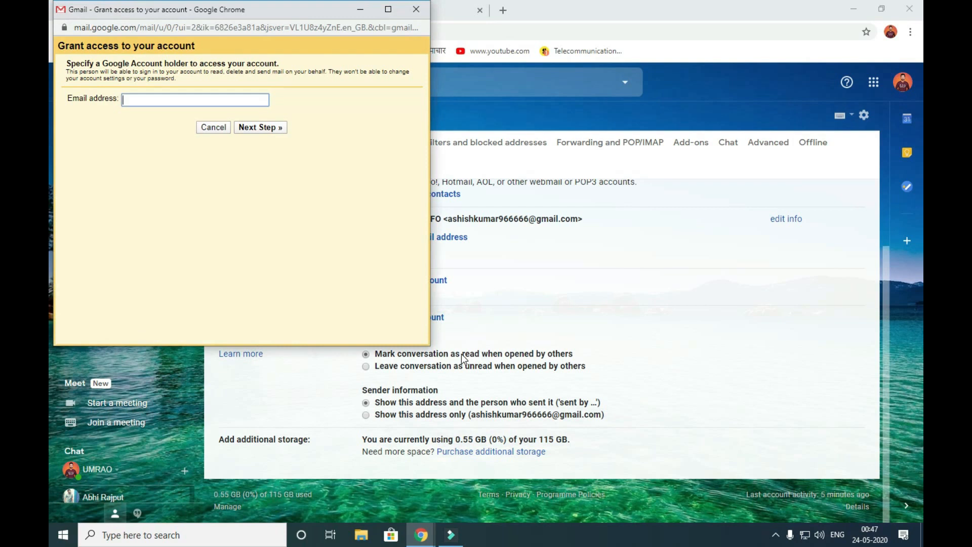
click(175, 98)
click(244, 129)
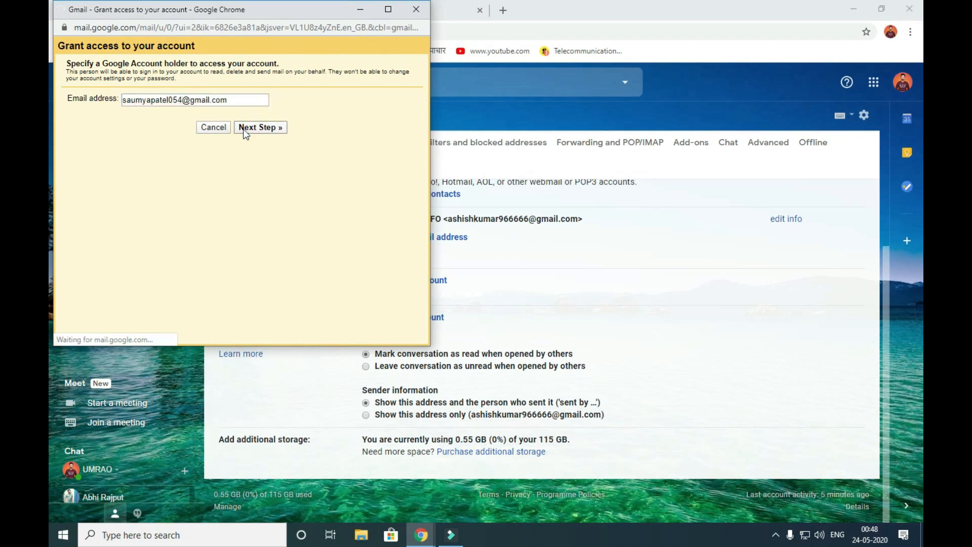
click(271, 136)
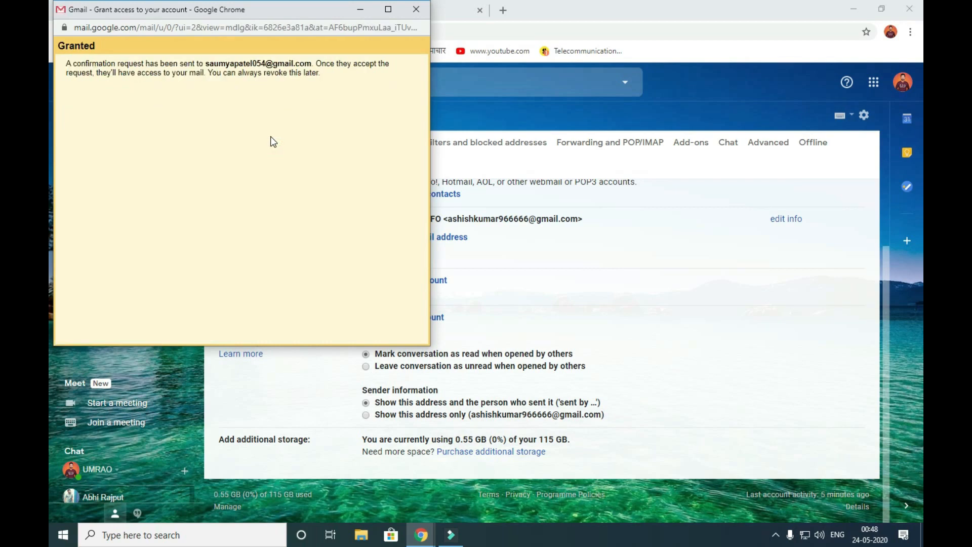
- In the other account's inbox, open the Gmail Team message and accept the access request
mouse_move(421, 535)
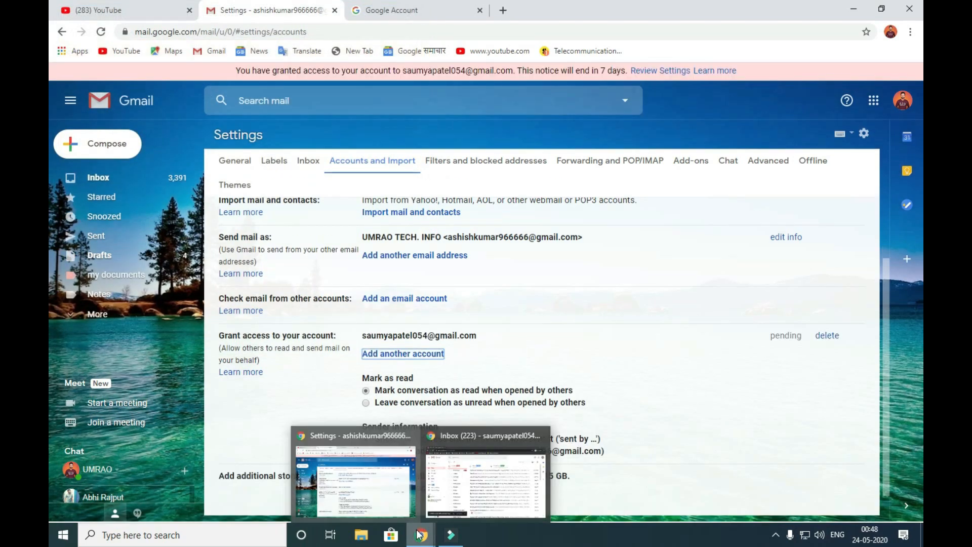
click(474, 485)
click(405, 177)
scroll(482, 236, down, 1)
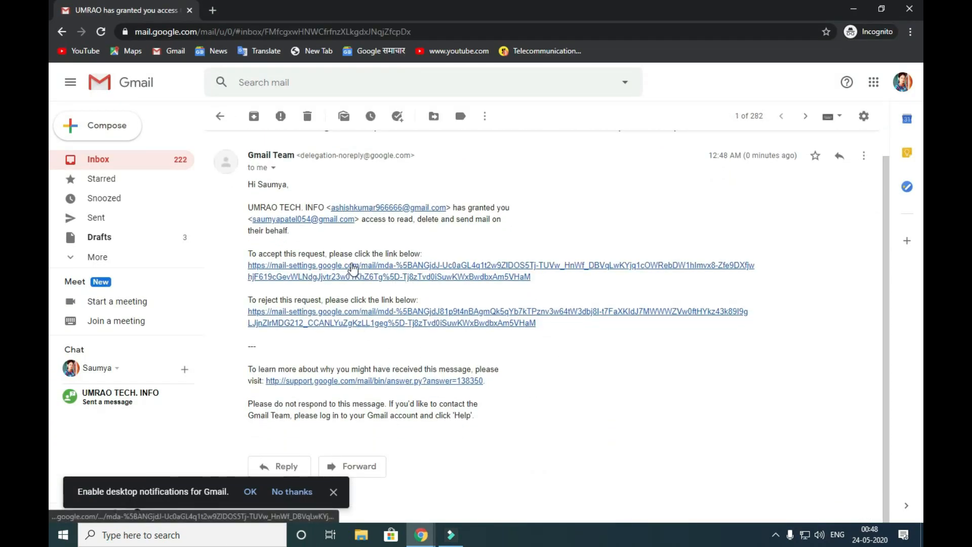
click(468, 274)
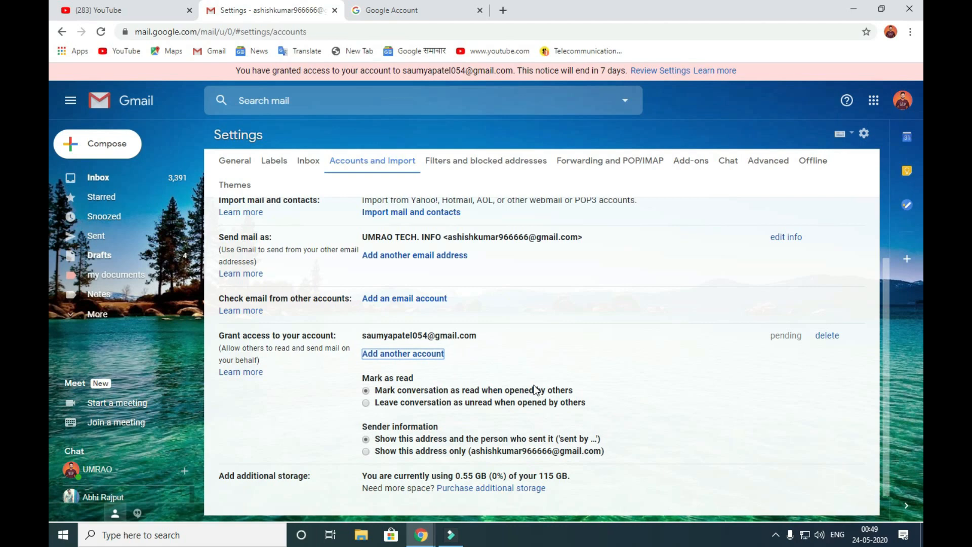
- Delete the delegate's granted access, then show Filters and blocked addresses settings
scroll(517, 385, down, 1)
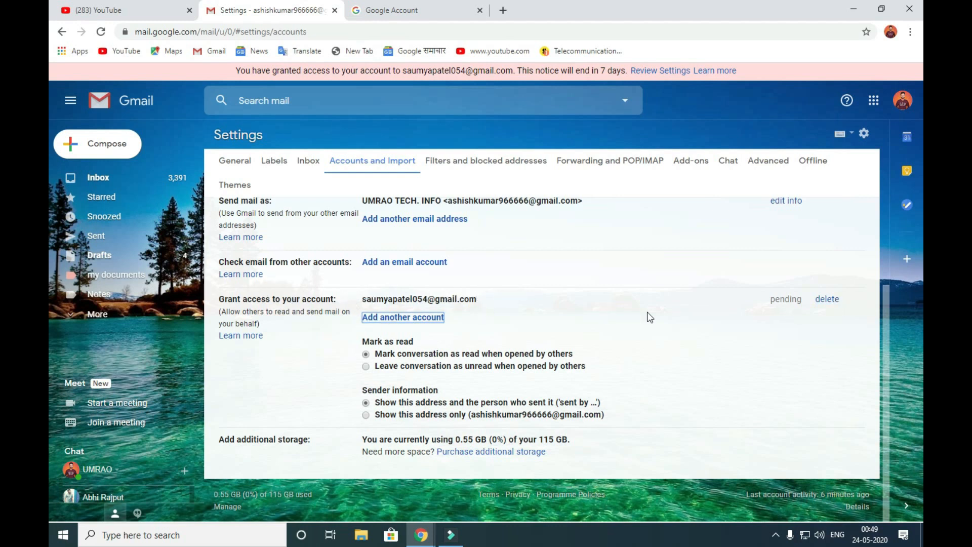
click(830, 299)
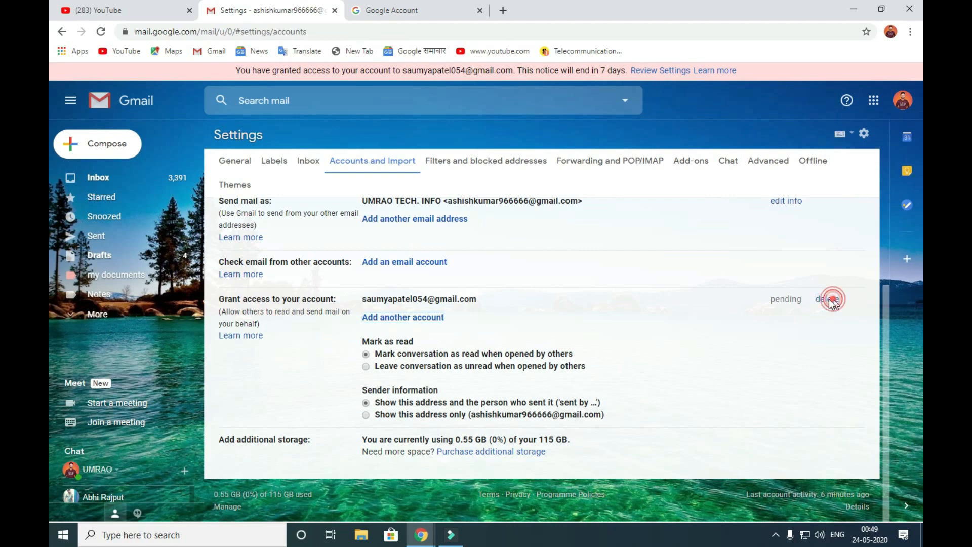
click(587, 328)
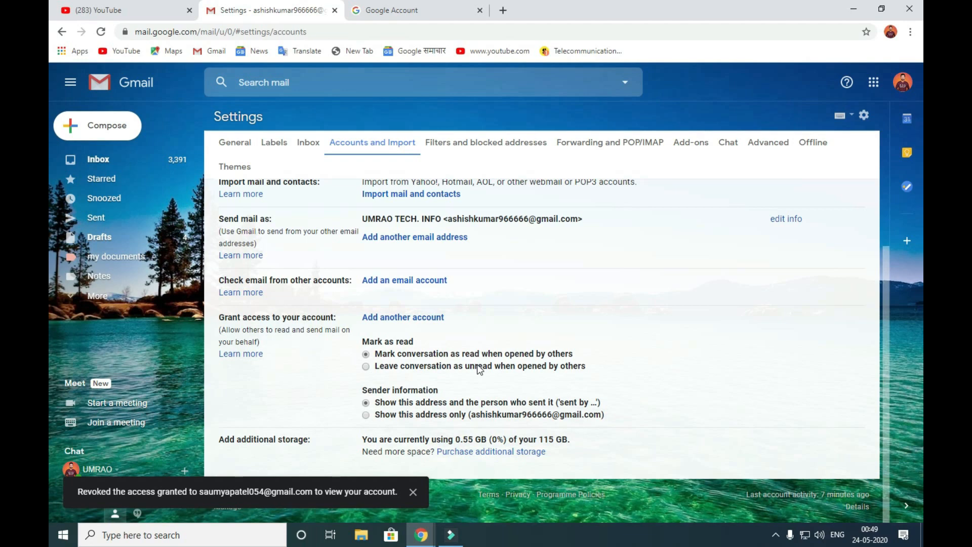
click(459, 138)
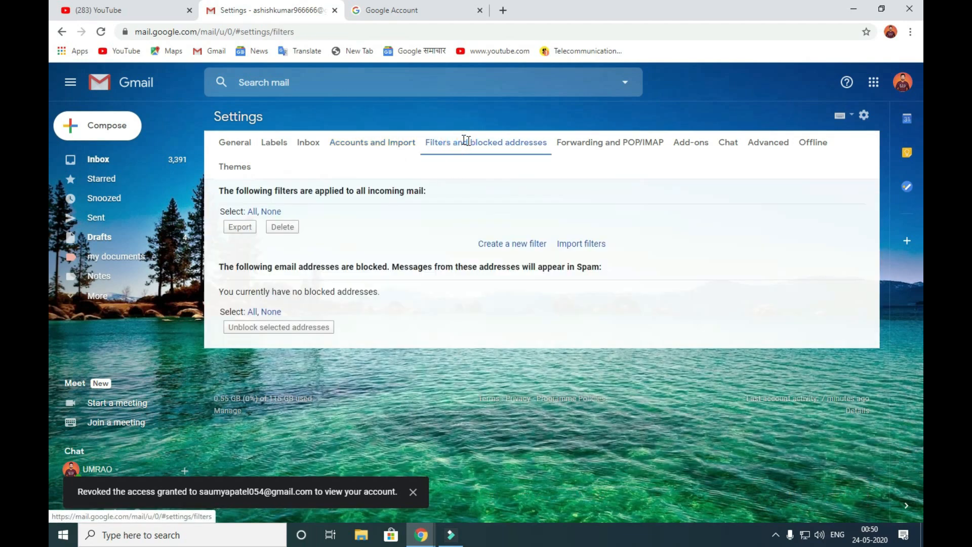
- Open the Forwarding and POP/IMAP tab, then dismiss the Add a forwarding address dialog without entering an address
click(610, 143)
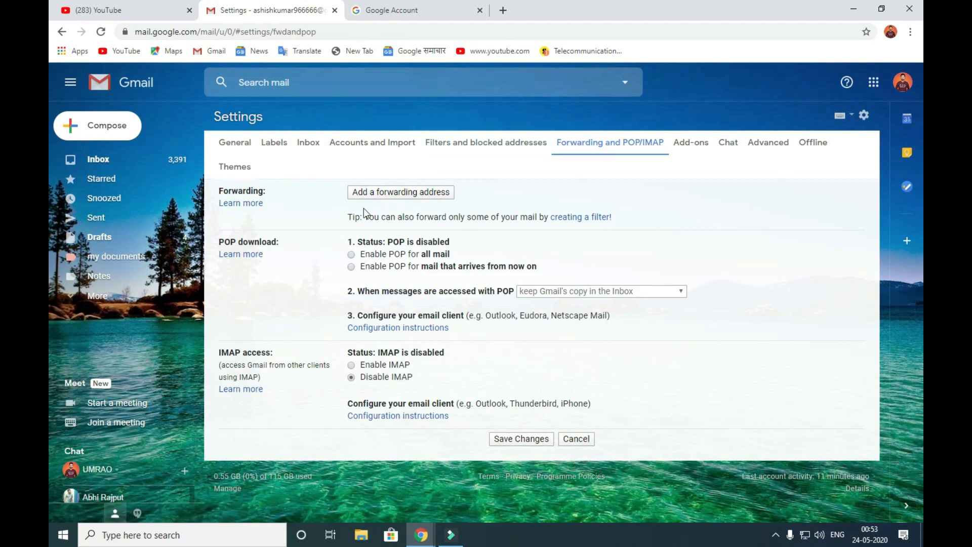
click(431, 192)
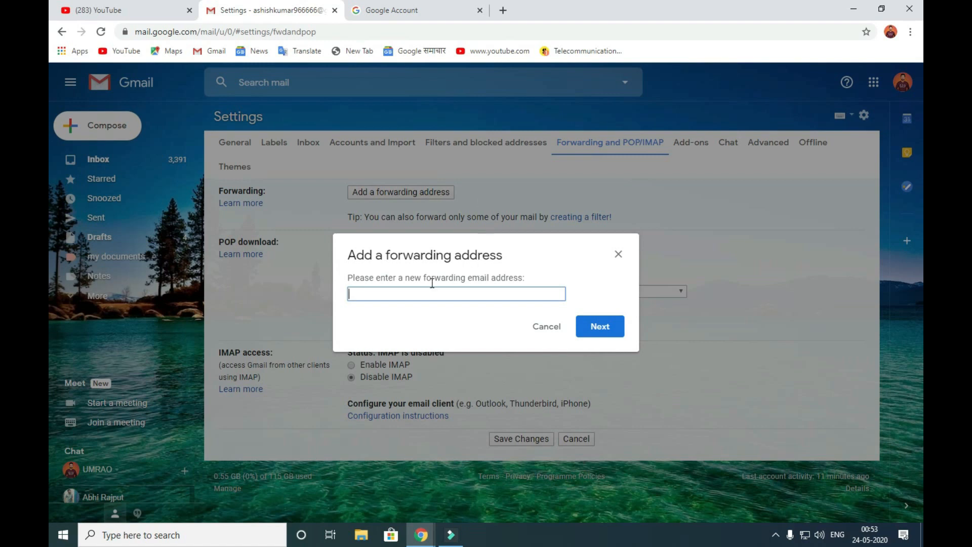
click(421, 293)
click(618, 253)
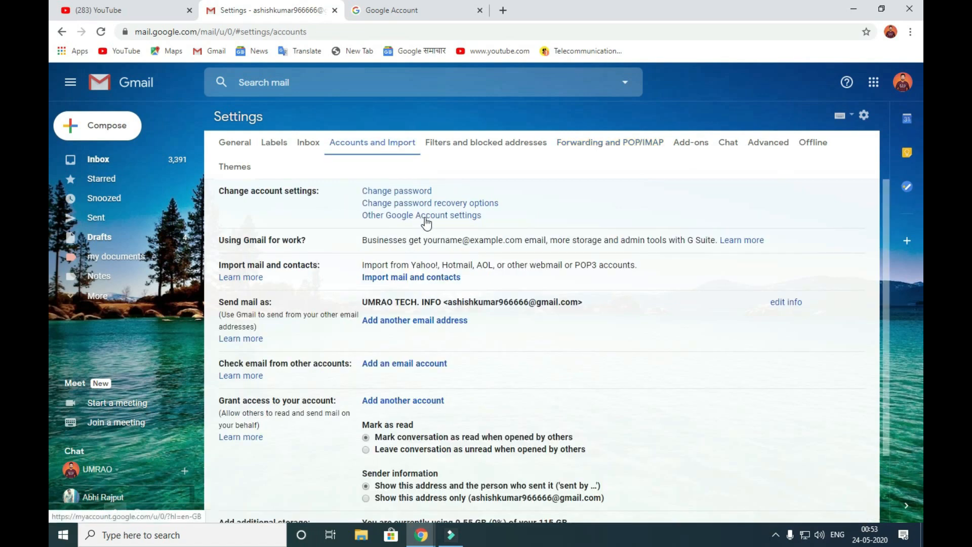
- Go to Google Account Security and start 2-Step Verification setup, then back out at the password check
click(425, 217)
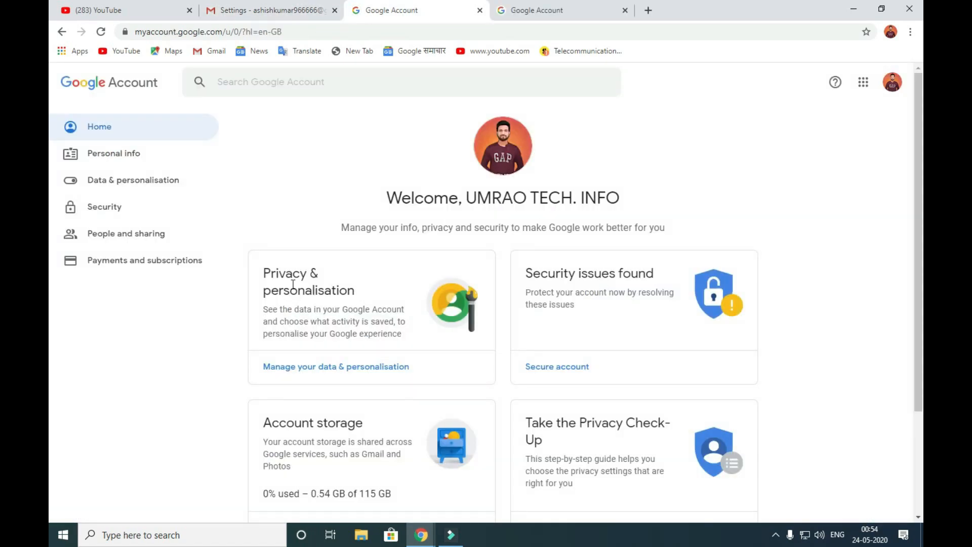
click(148, 220)
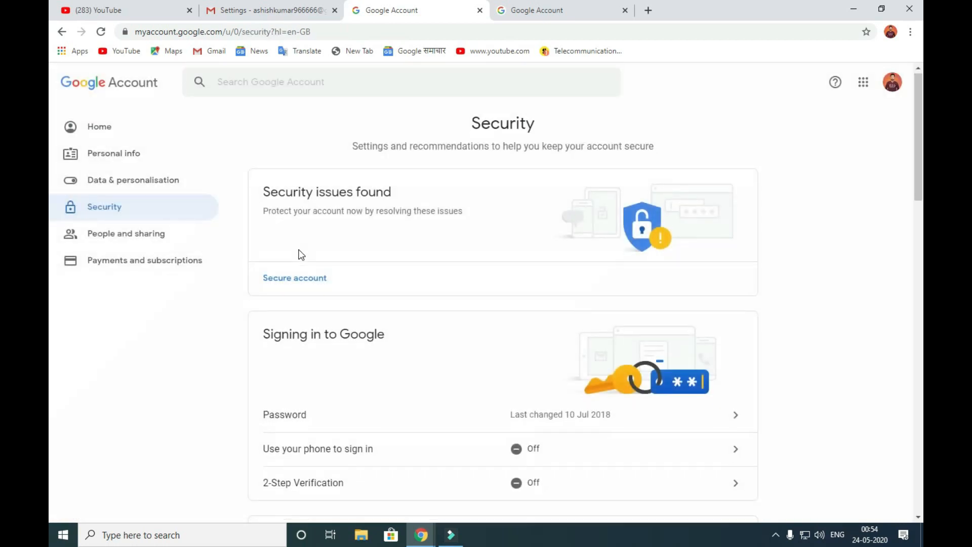
scroll(303, 258, down, 3)
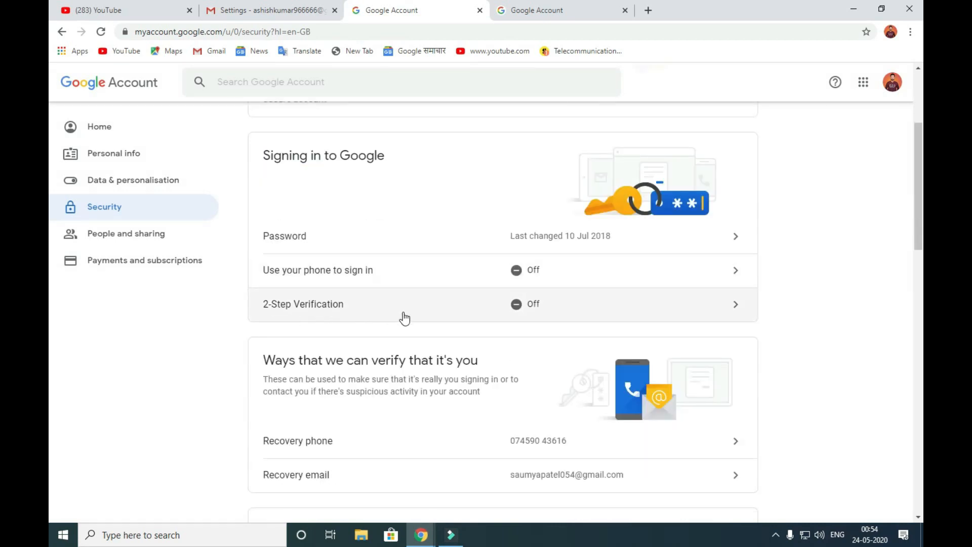
click(561, 310)
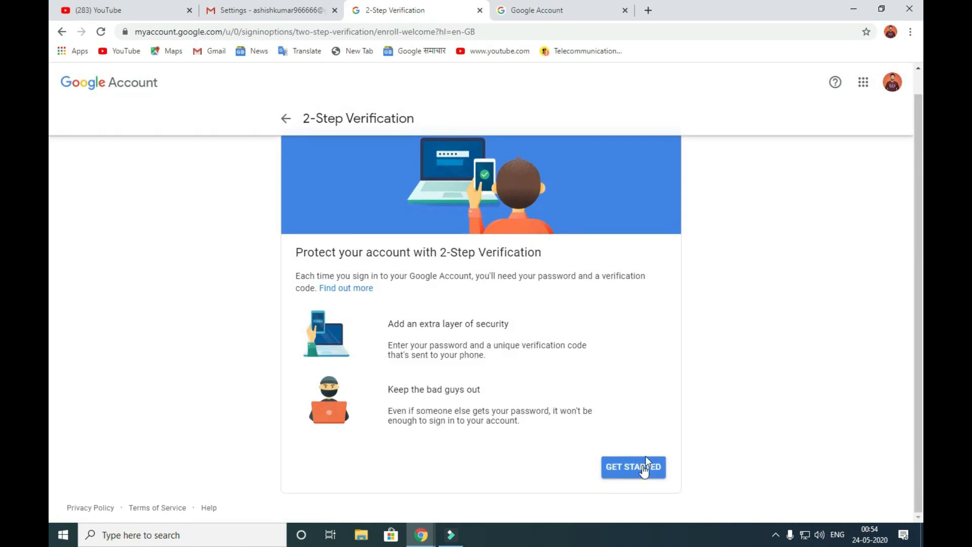
click(633, 467)
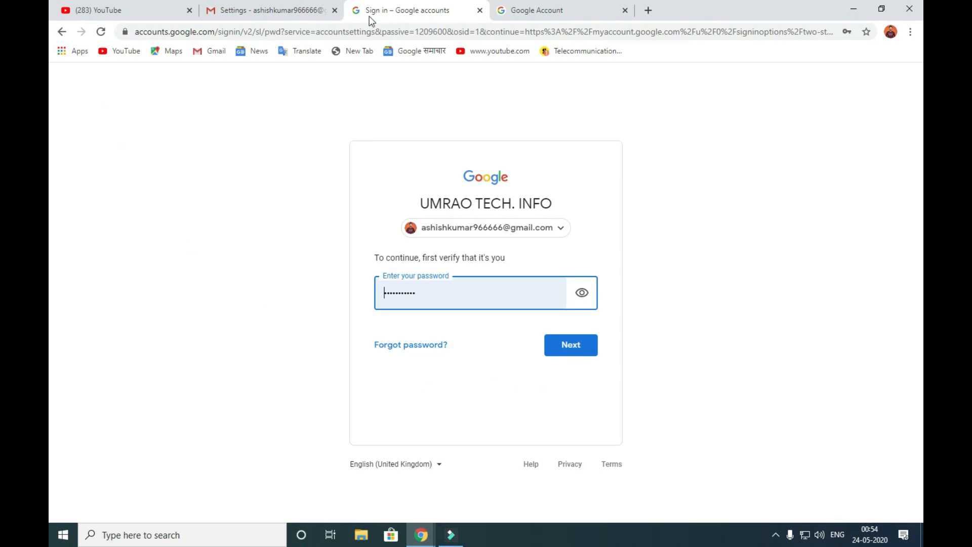
click(62, 32)
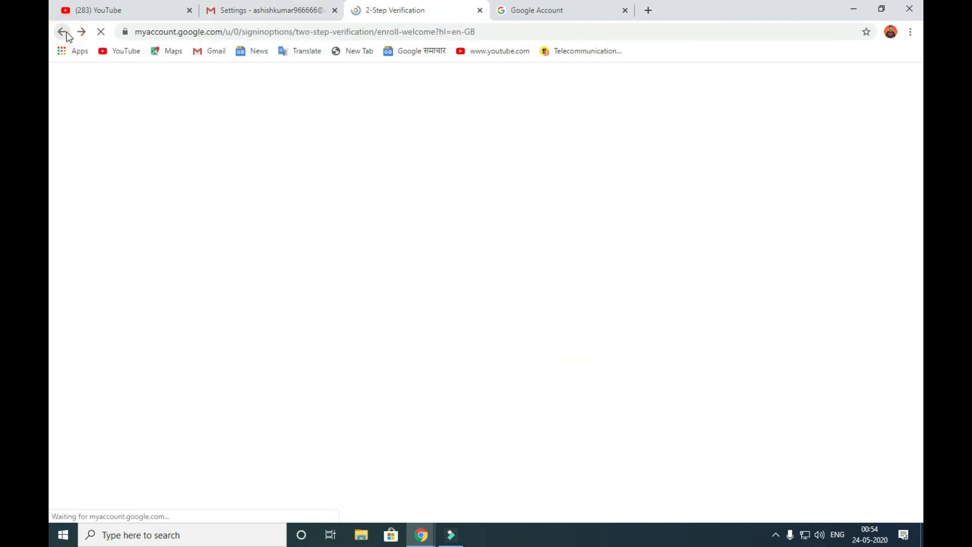
click(62, 32)
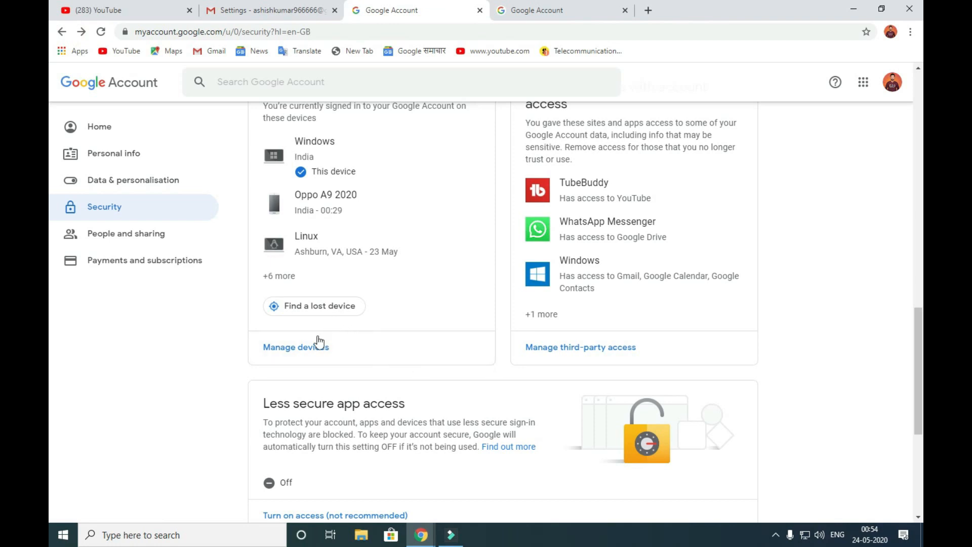
- Browse the full list of signed-in devices to find the HTC Desire 628 dual sim
click(284, 348)
scroll(382, 323, down, 1)
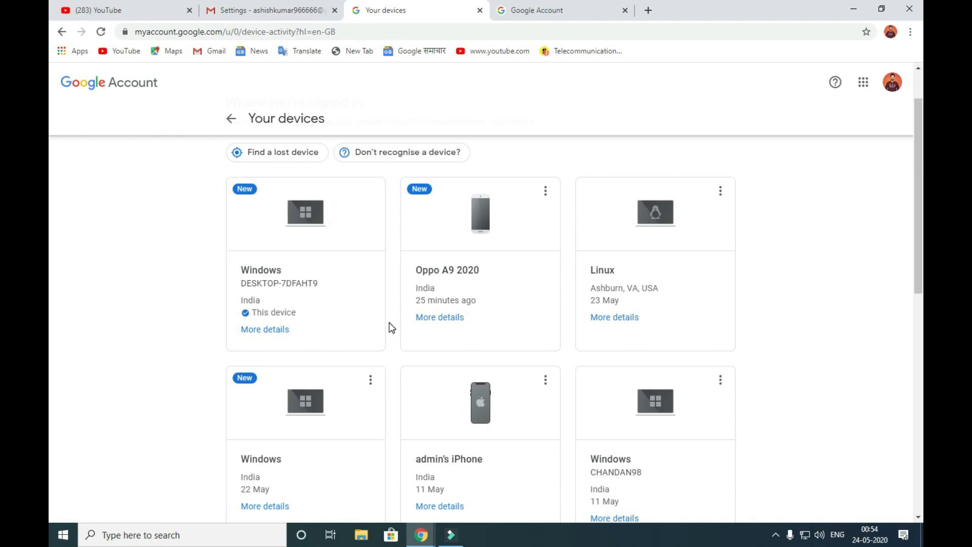
scroll(389, 328, down, 4)
scroll(389, 323, down, 4)
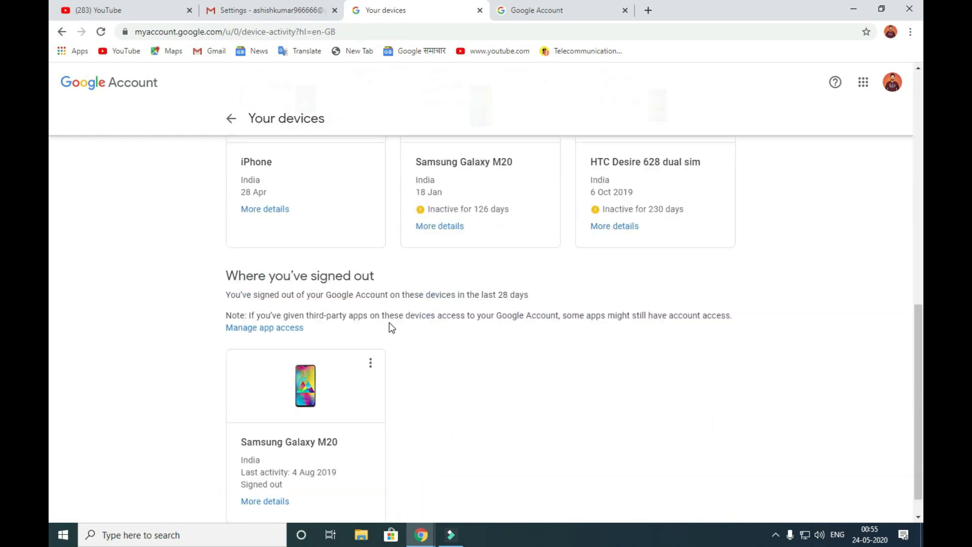
scroll(390, 324, up, 2)
scroll(391, 327, up, 4)
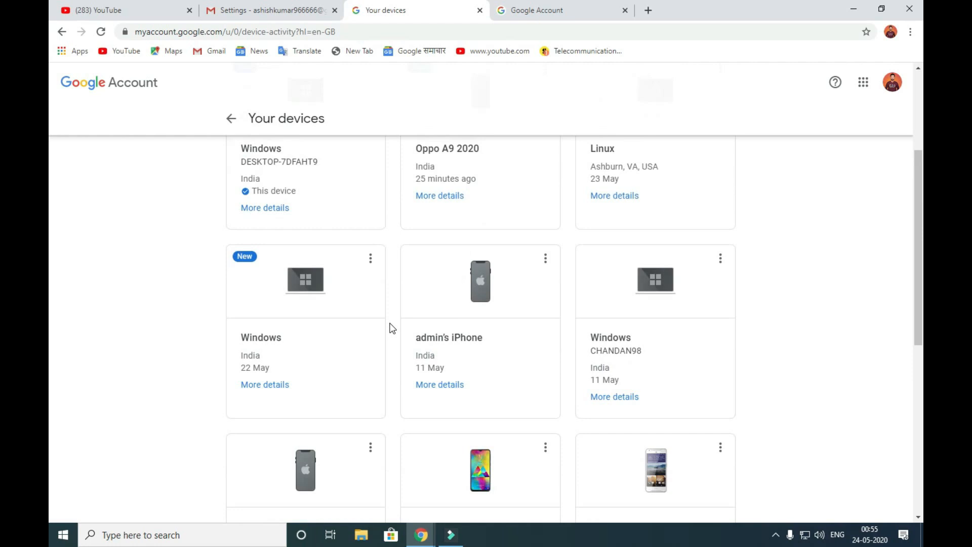
scroll(392, 327, up, 2)
scroll(564, 405, down, 5)
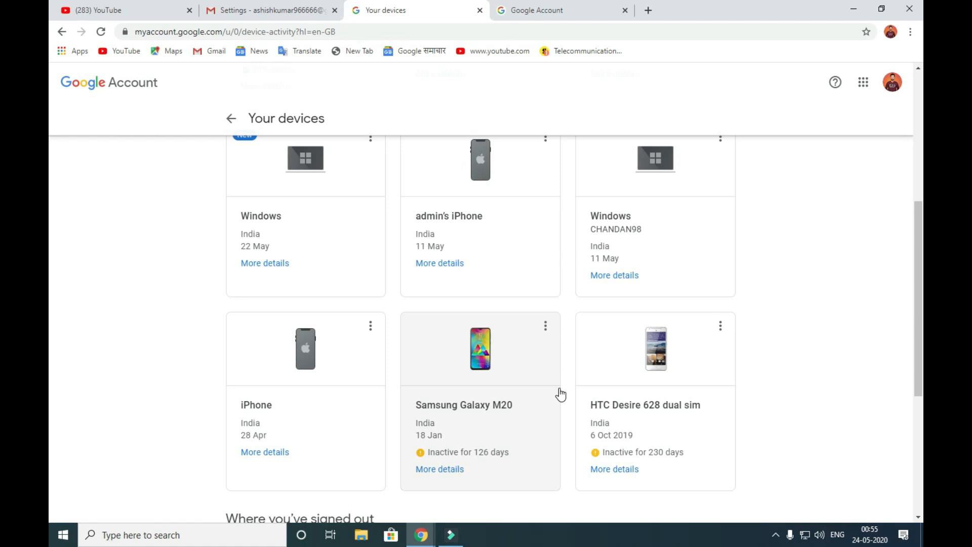
scroll(697, 270, up, 1)
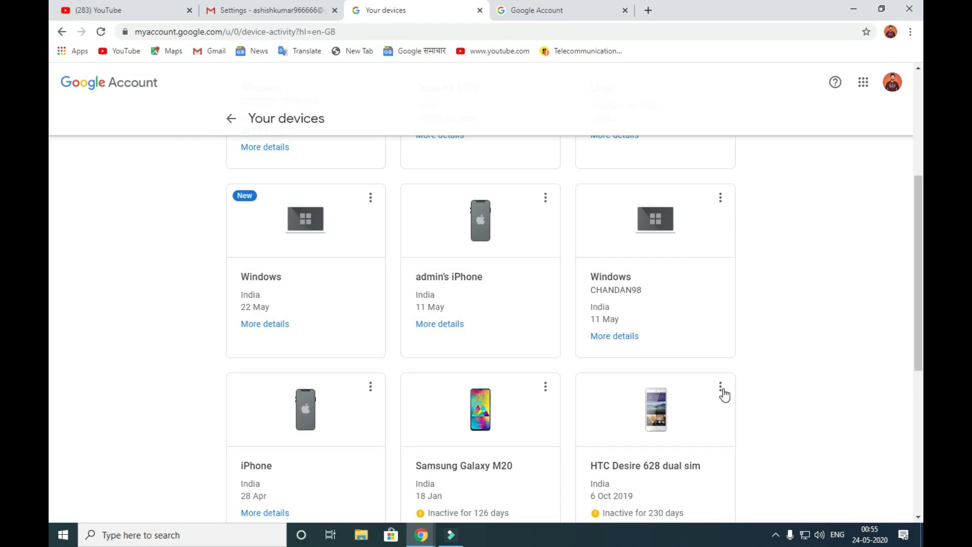
scroll(724, 395, down, 2)
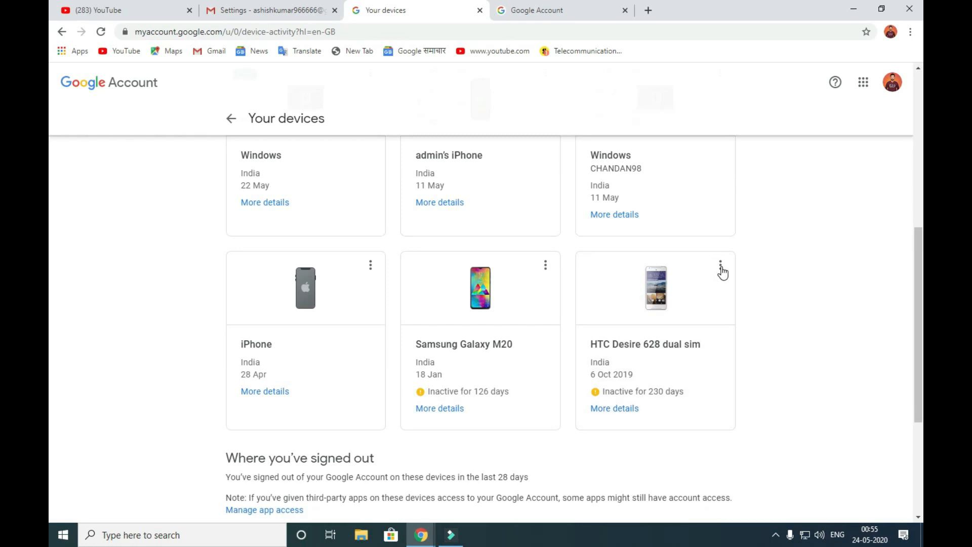
- Sign the HTC Desire 628 dual sim out of the account and return to the Security page
click(721, 265)
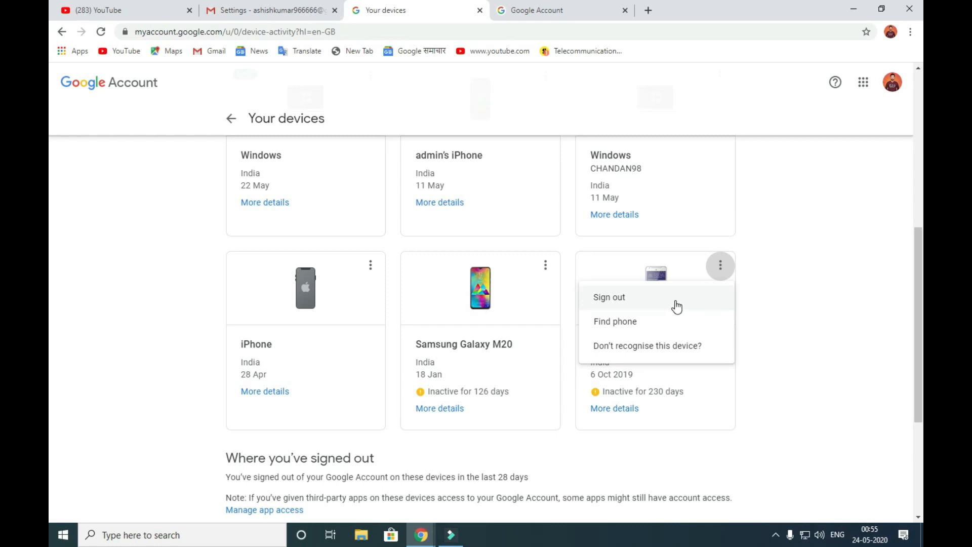
click(677, 306)
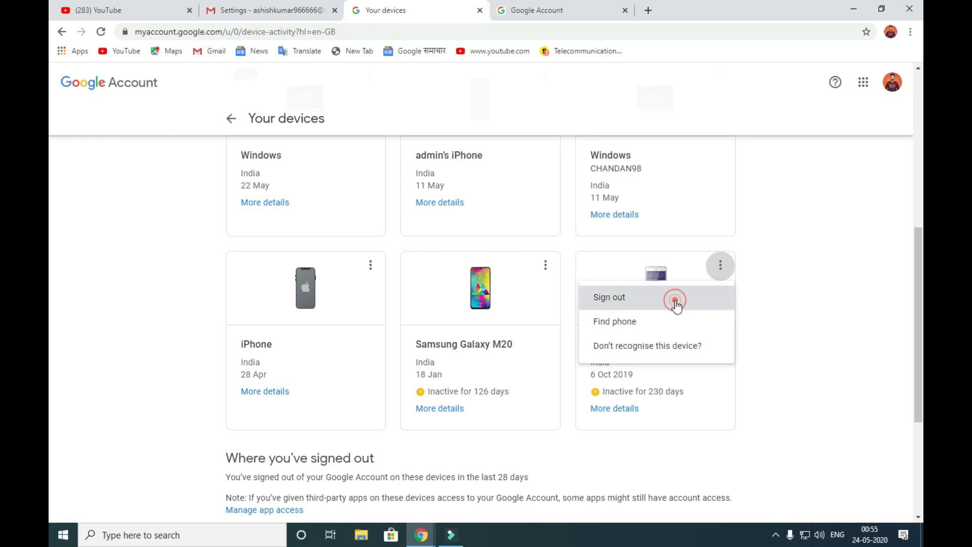
key(Return)
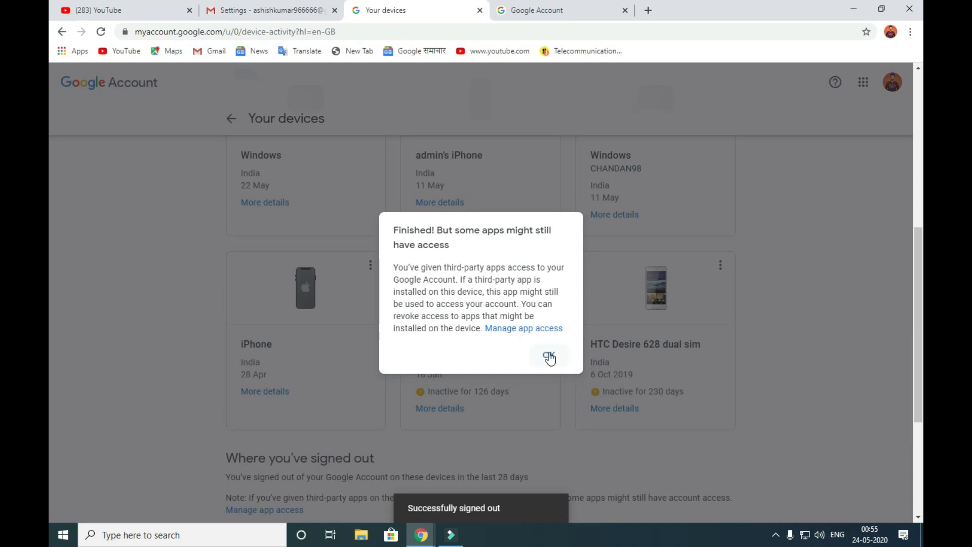
click(550, 357)
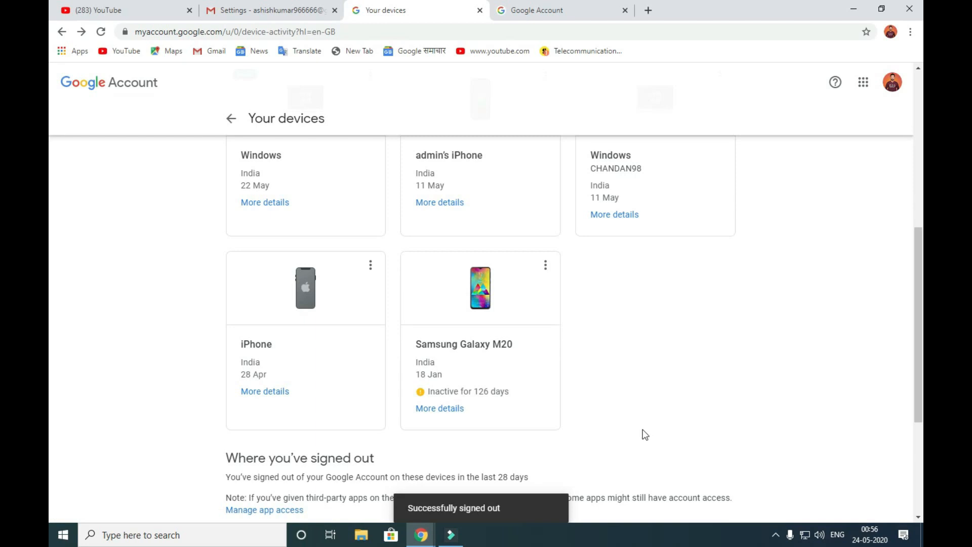
scroll(644, 434, up, 7)
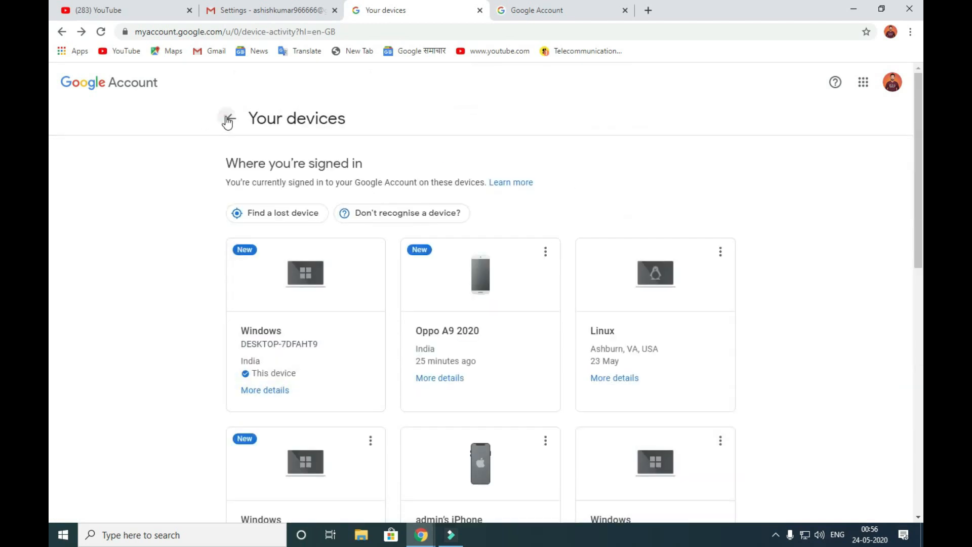
click(227, 121)
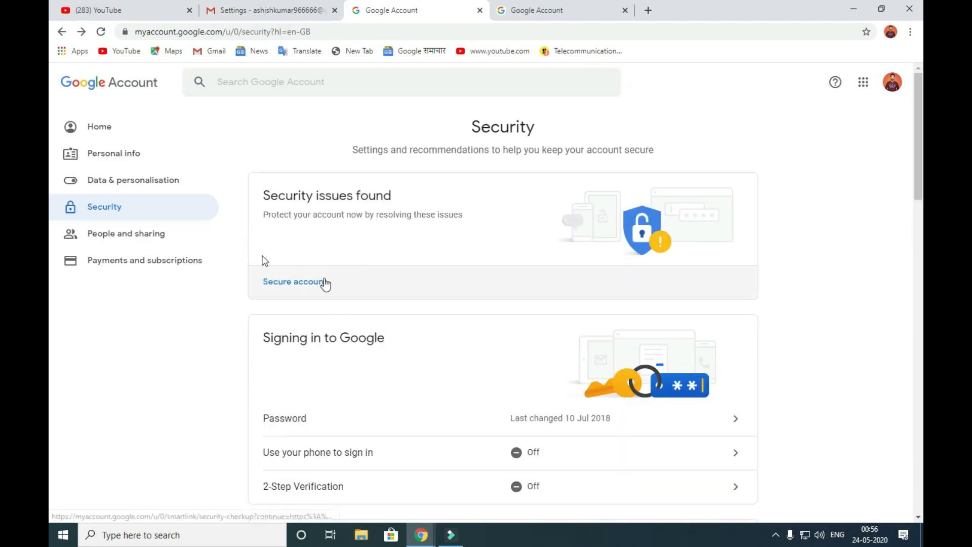
click(61, 31)
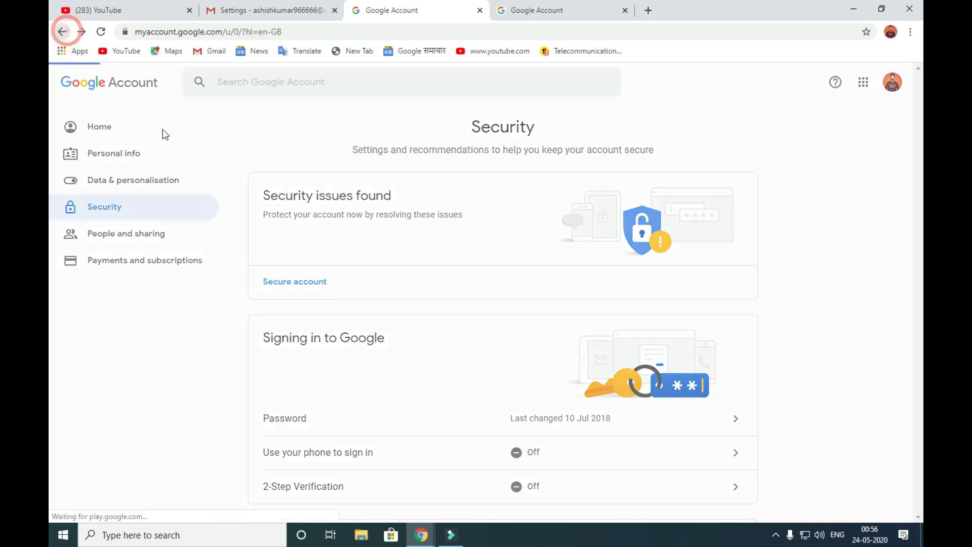